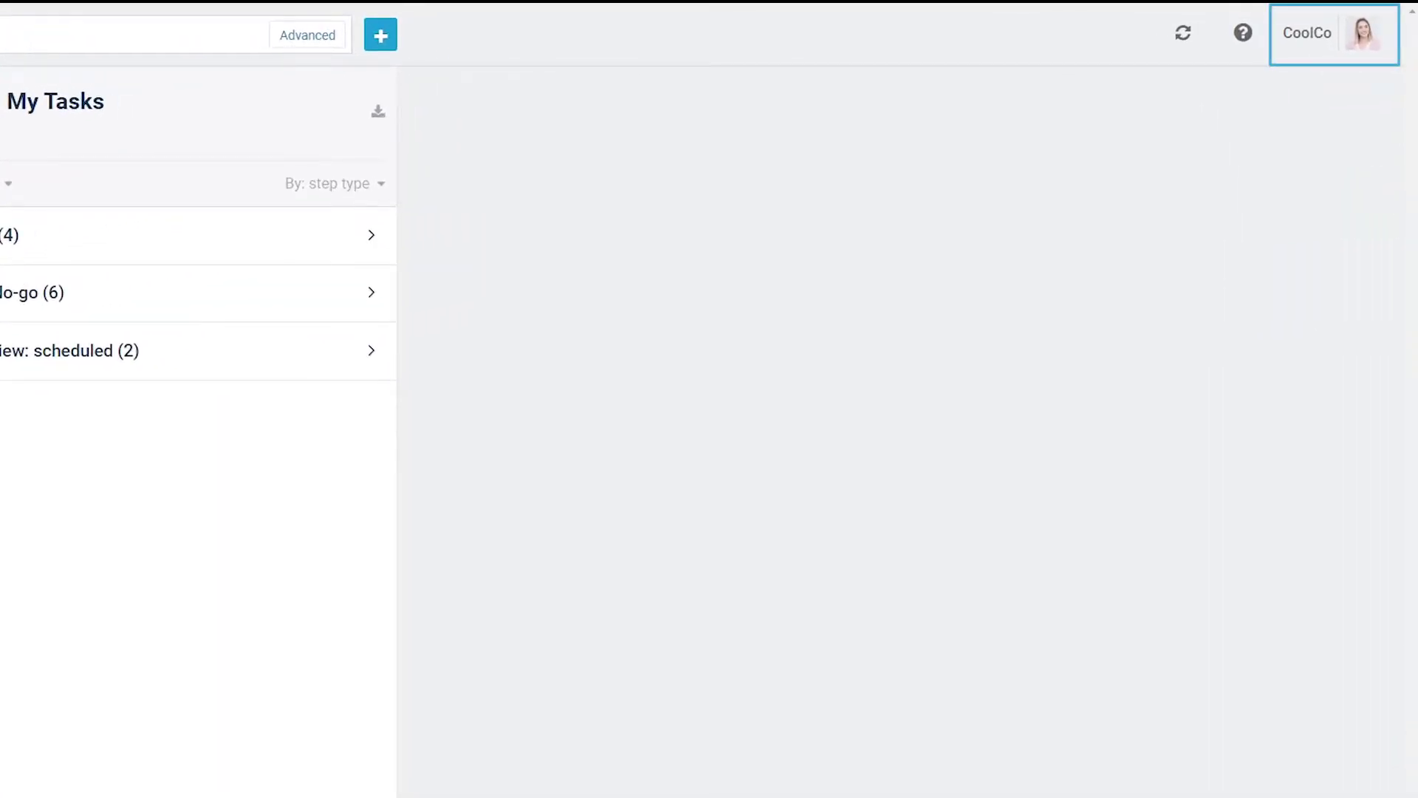
# Open the Offers approval settings from the CoolCo menu's company Settings.
pyautogui.click(1307, 33)
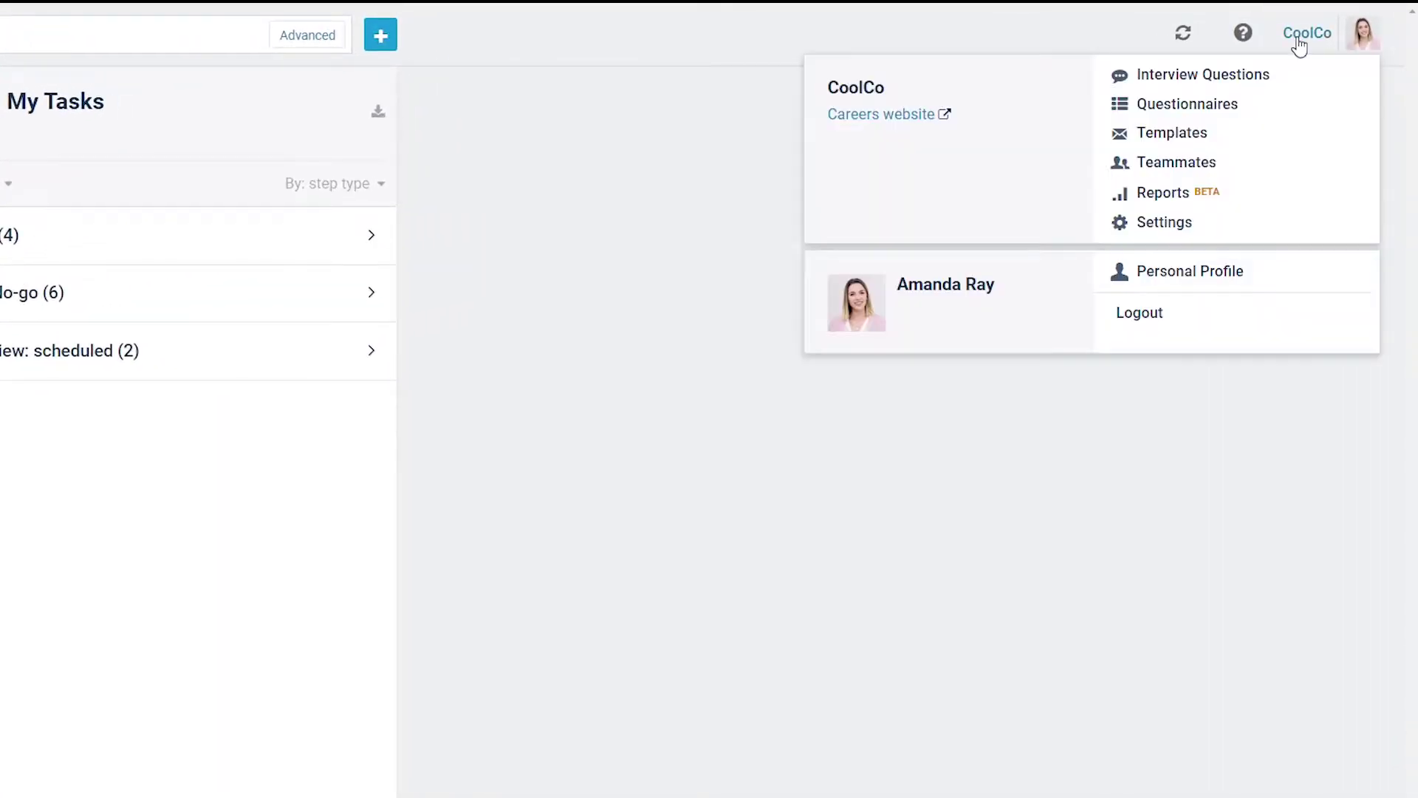
pyautogui.click(1273, 223)
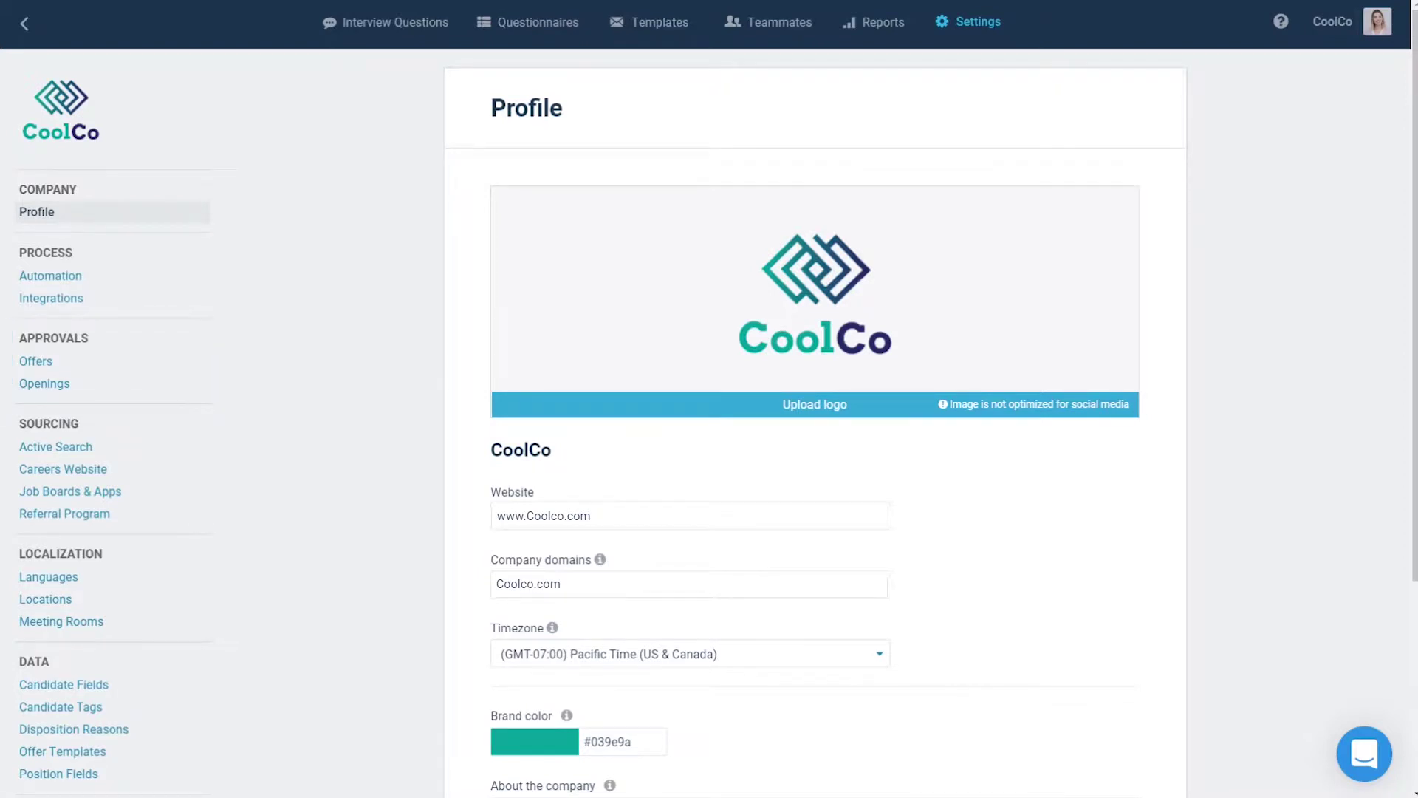
pyautogui.click(121, 362)
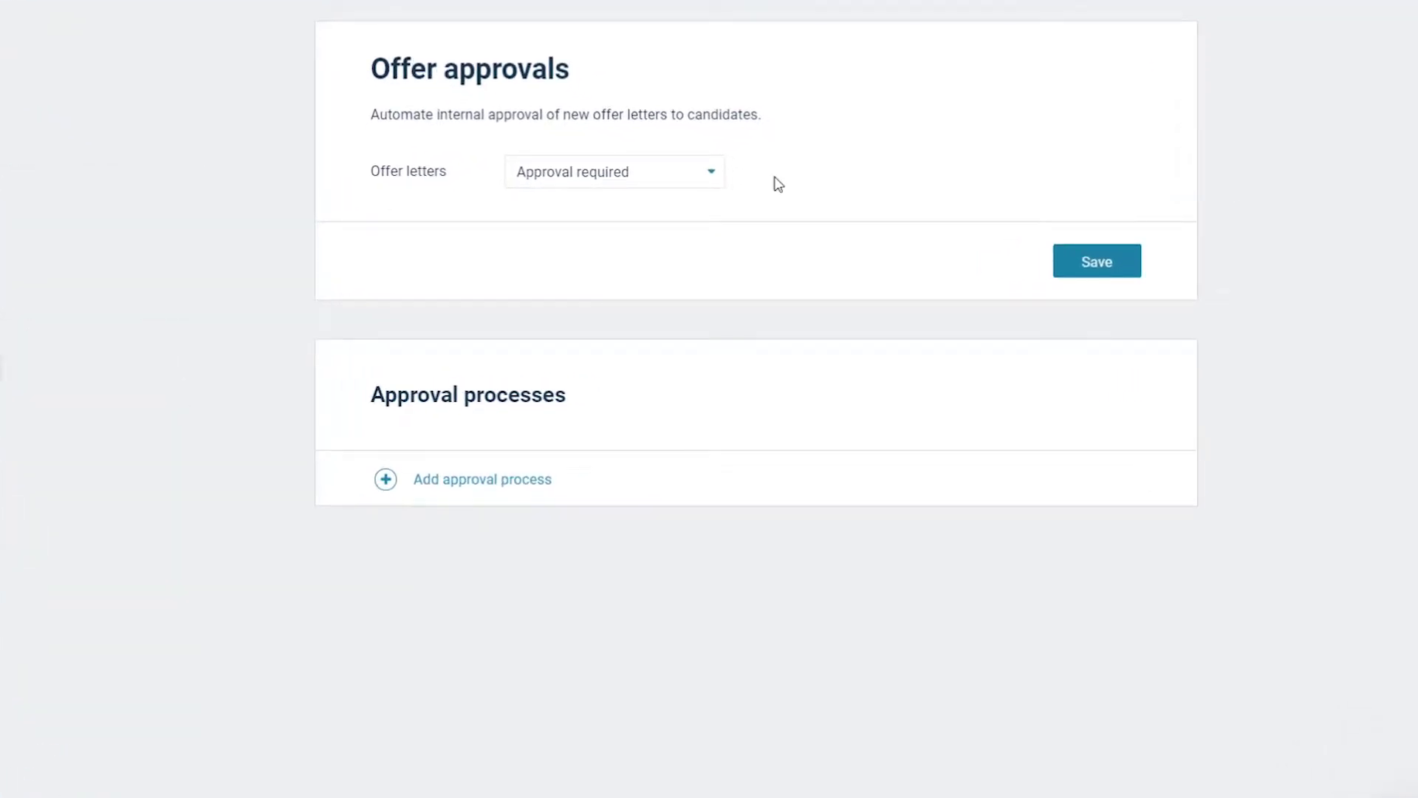
pyautogui.click(719, 174)
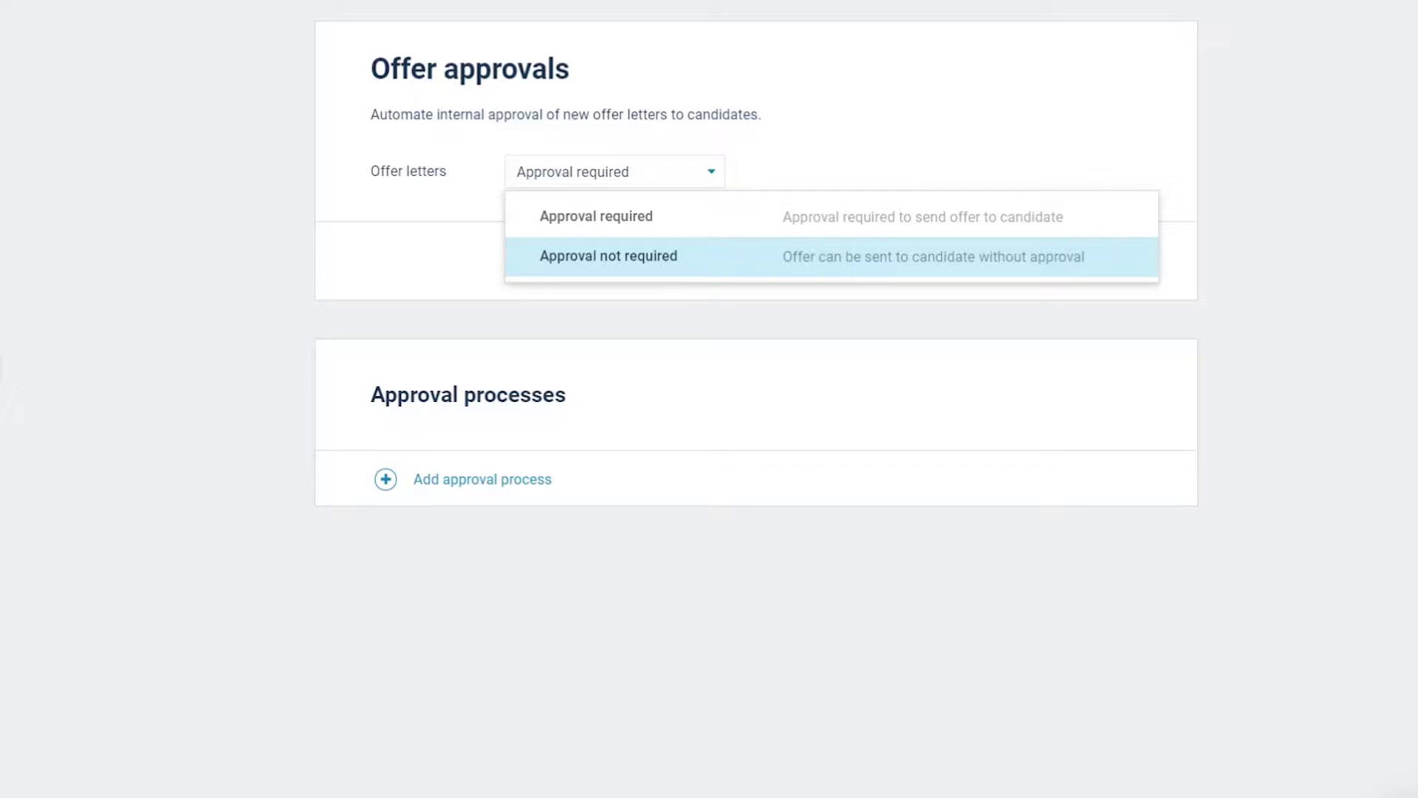
pyautogui.press('Escape')
pyautogui.press('Tab')
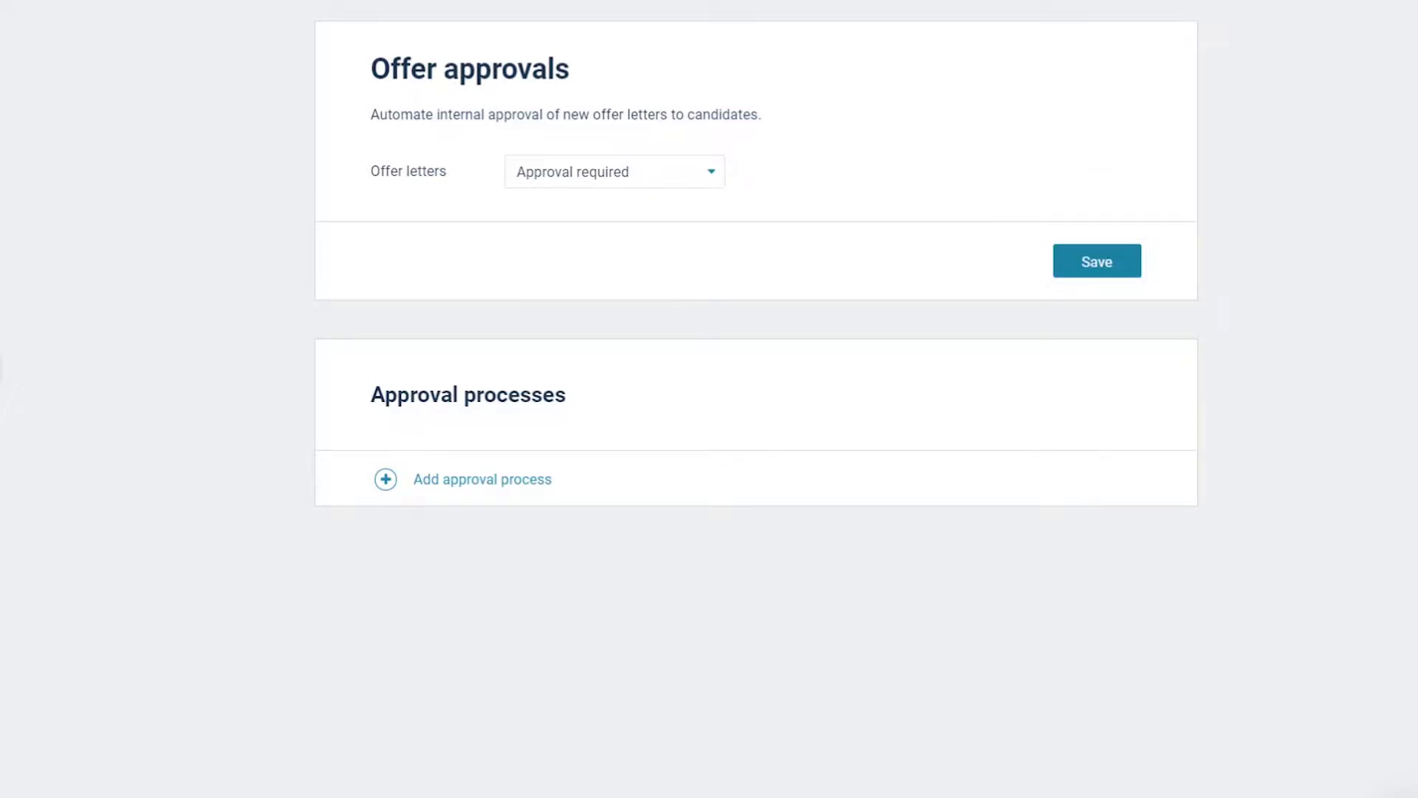
pyautogui.press('Tab')
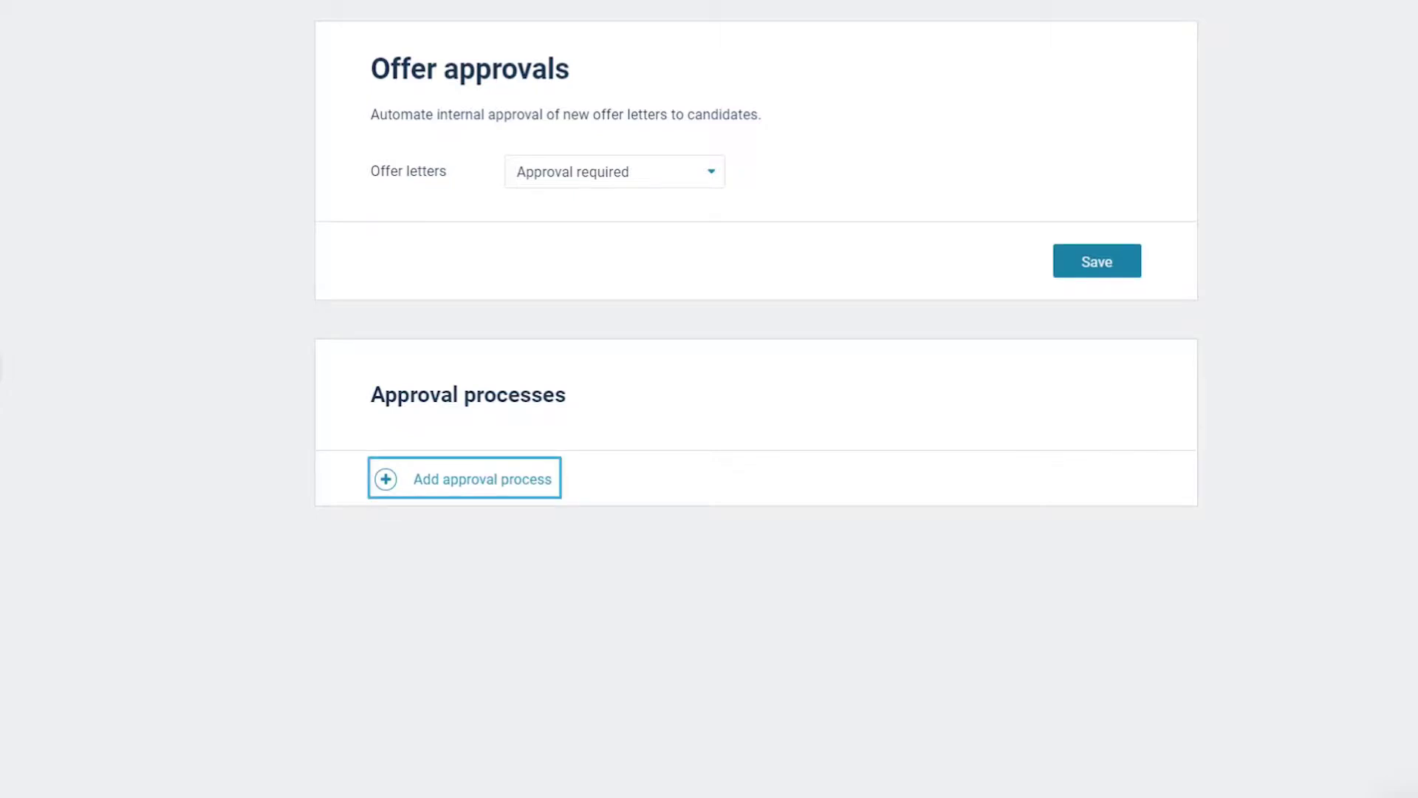
# Add a new offer approval process for the 'Sales in USA' draft.
pyautogui.click(504, 485)
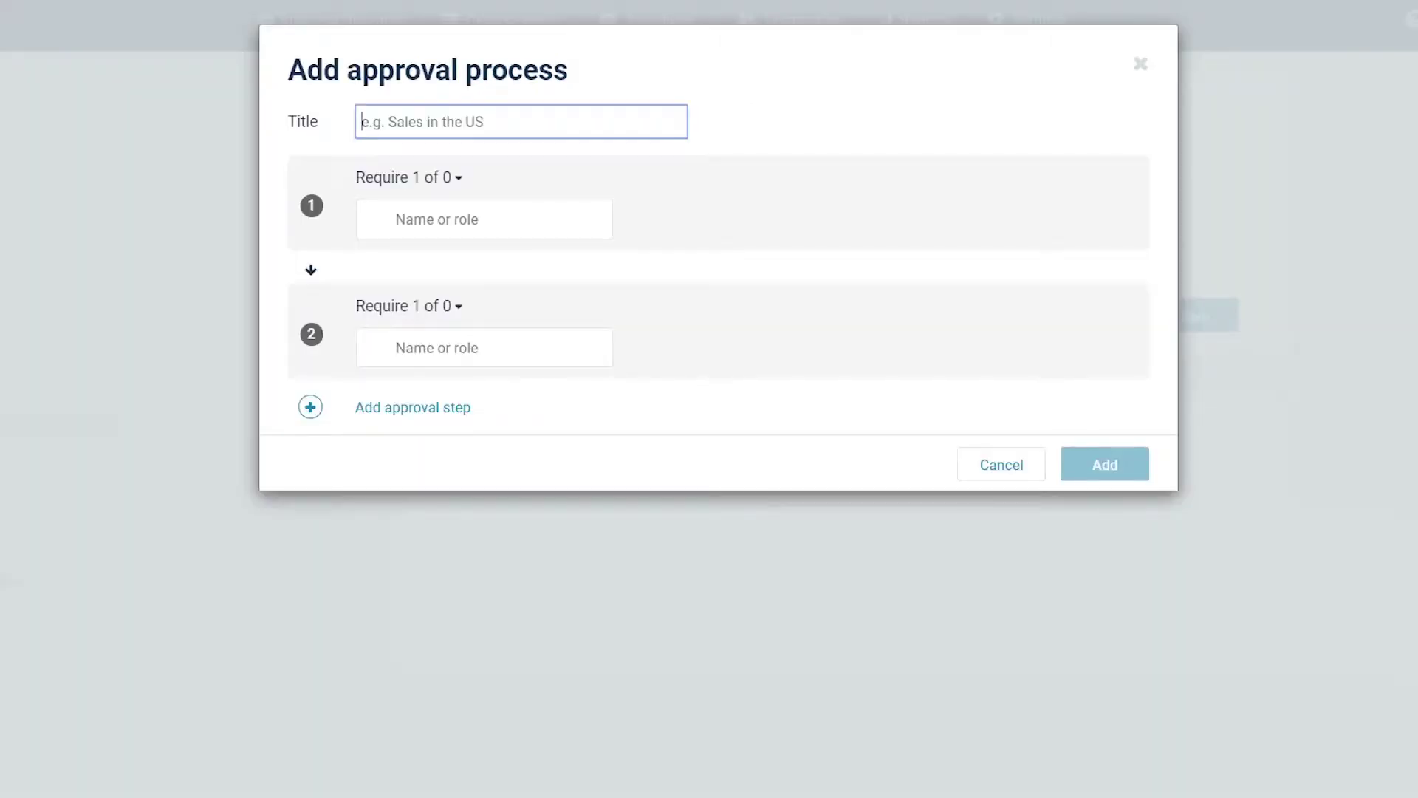
pyautogui.write('Sales in ')
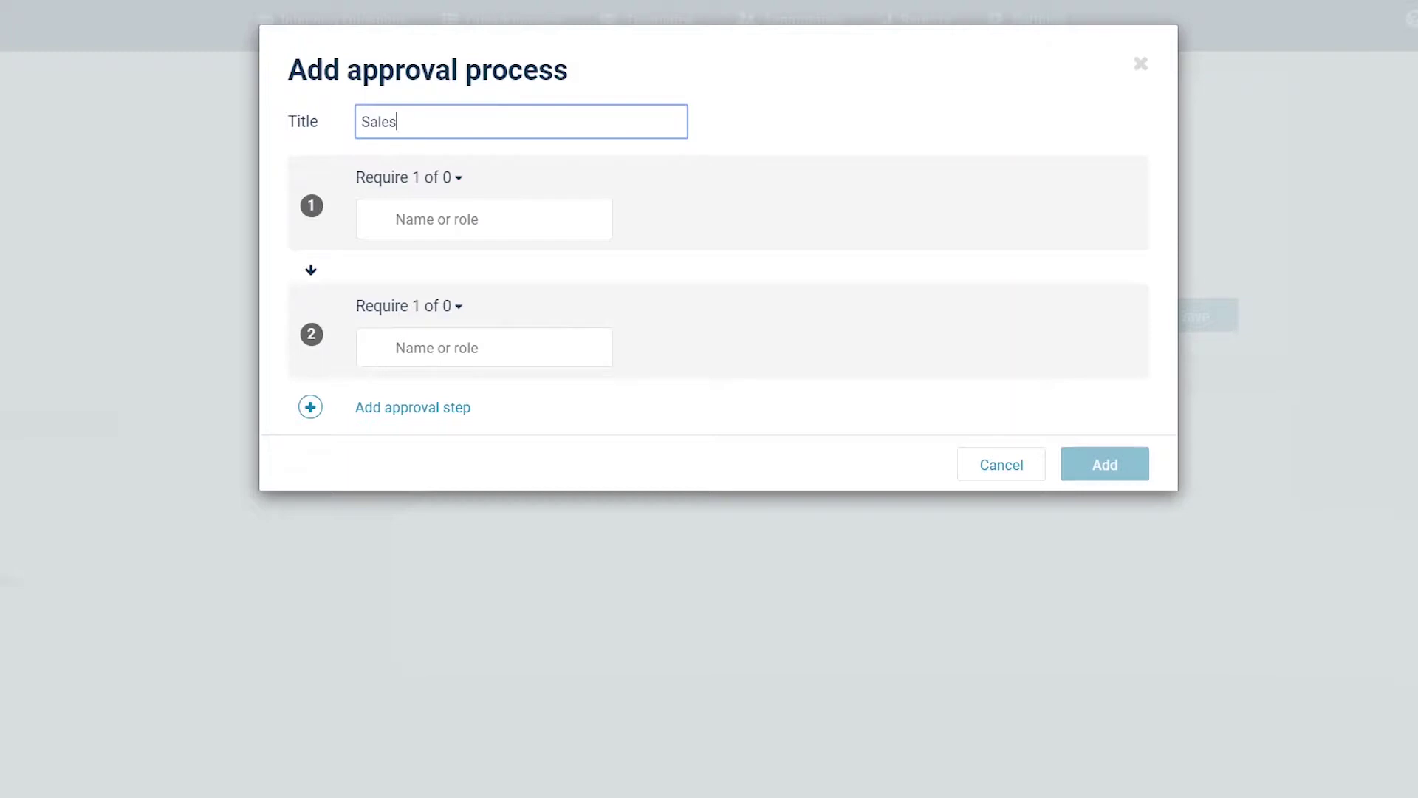
pyautogui.write('USA')
pyautogui.click(532, 219)
pyautogui.scroll(-2, 593, 288)
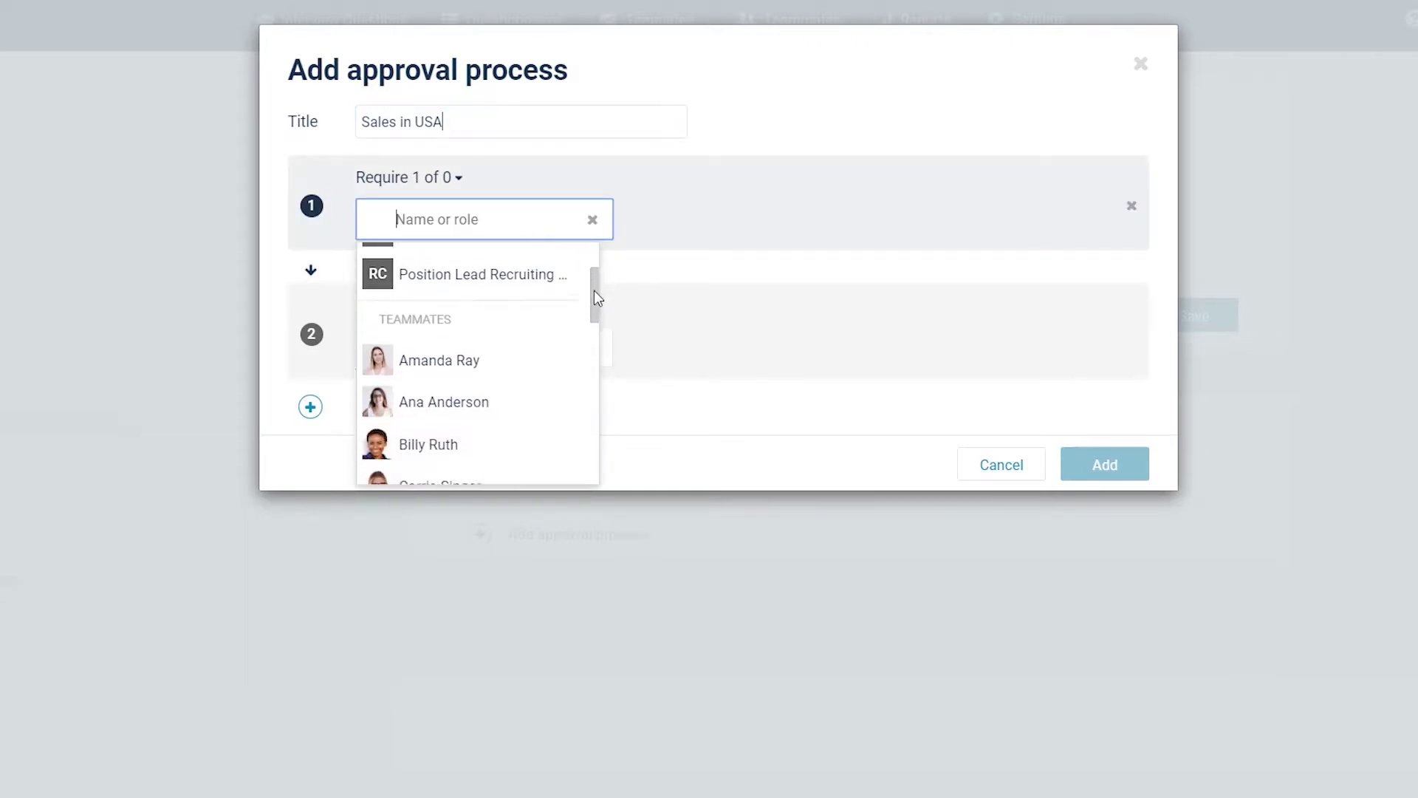
pyautogui.click(466, 355)
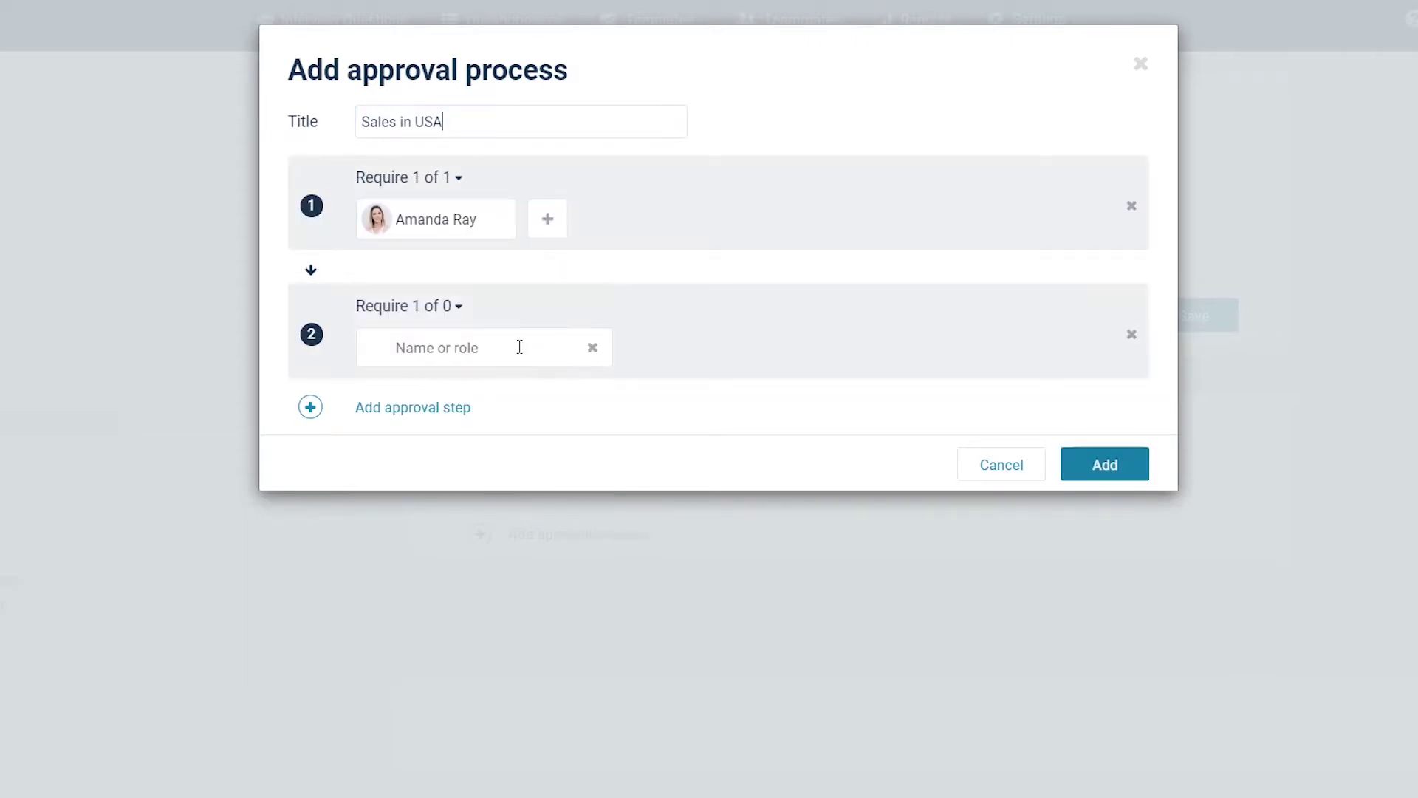
pyautogui.click(510, 346)
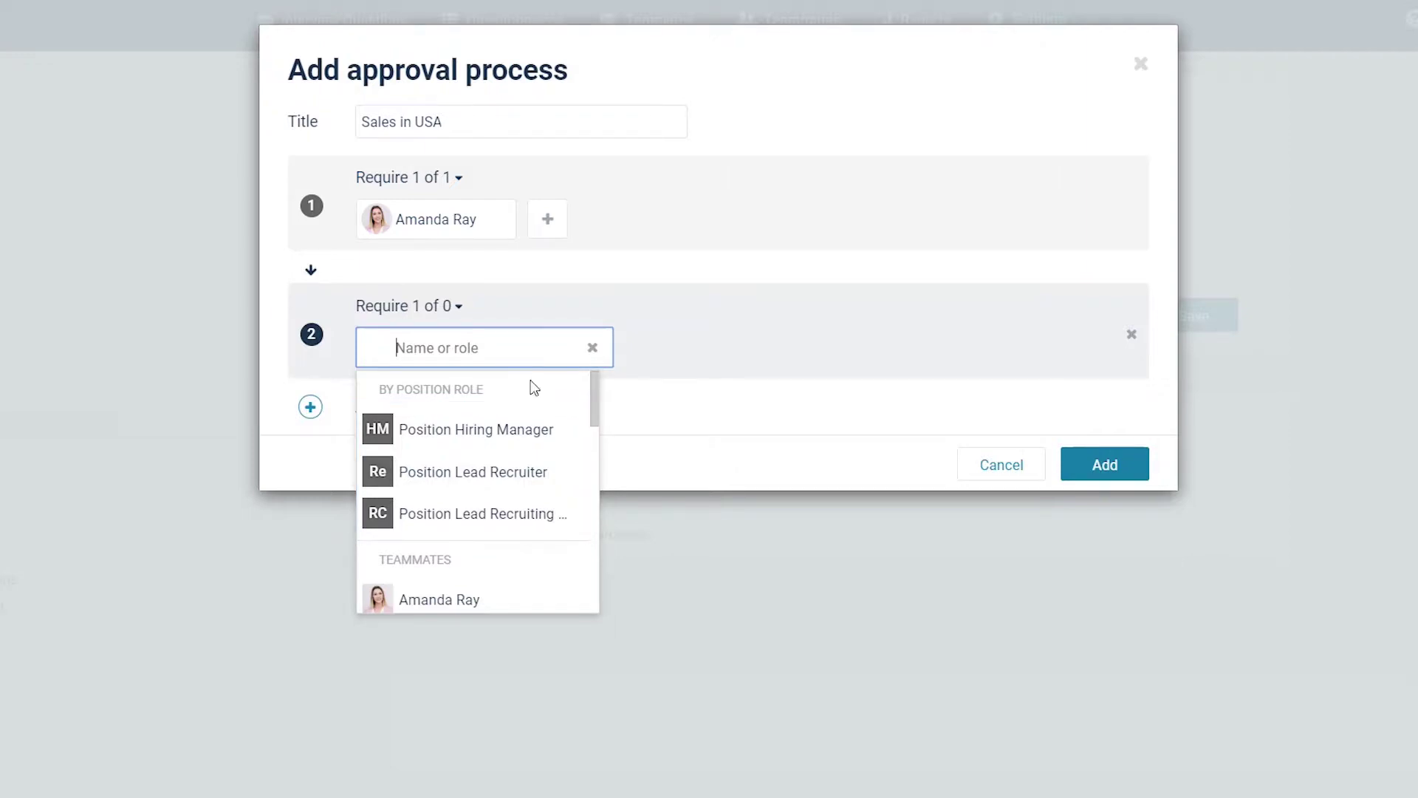
pyautogui.click(526, 471)
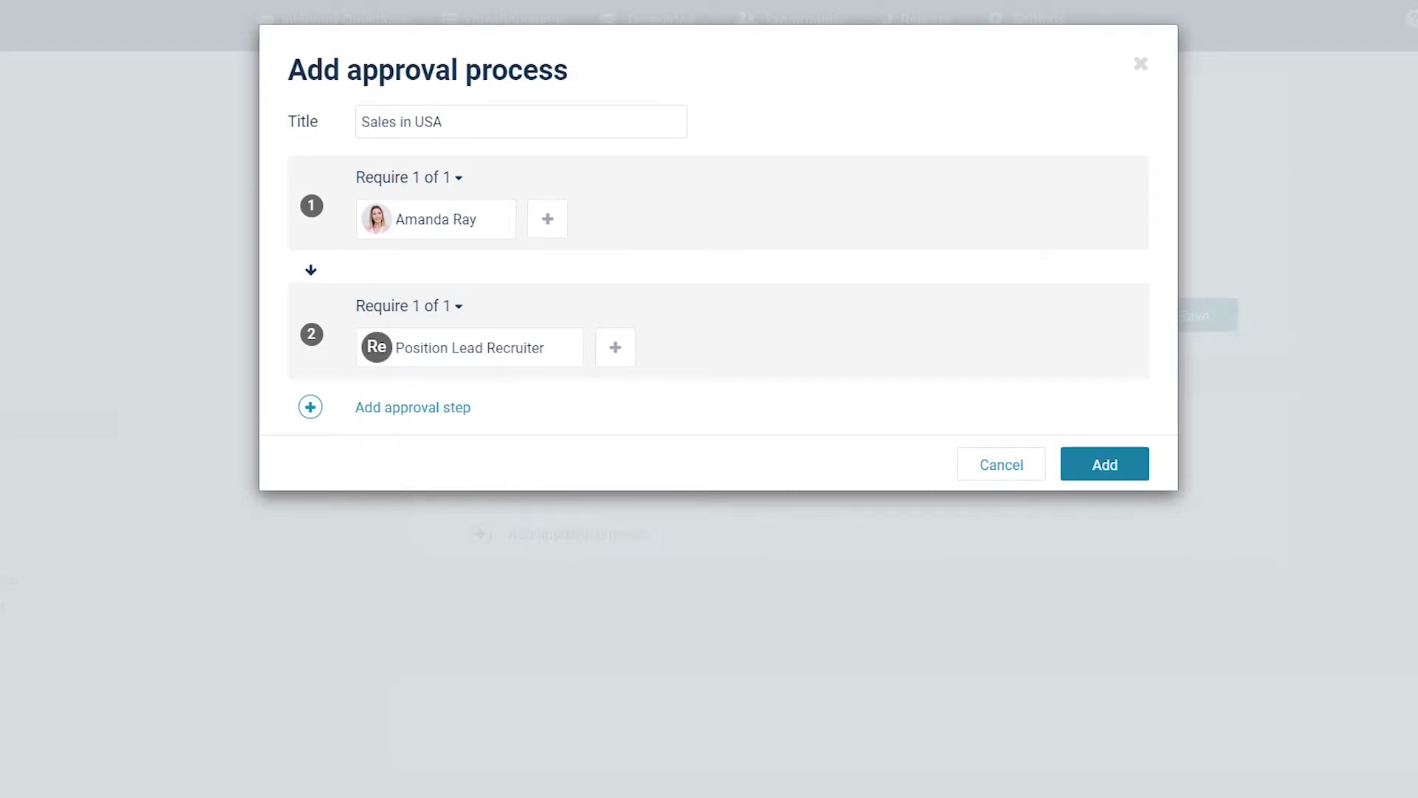
pyautogui.click(614, 346)
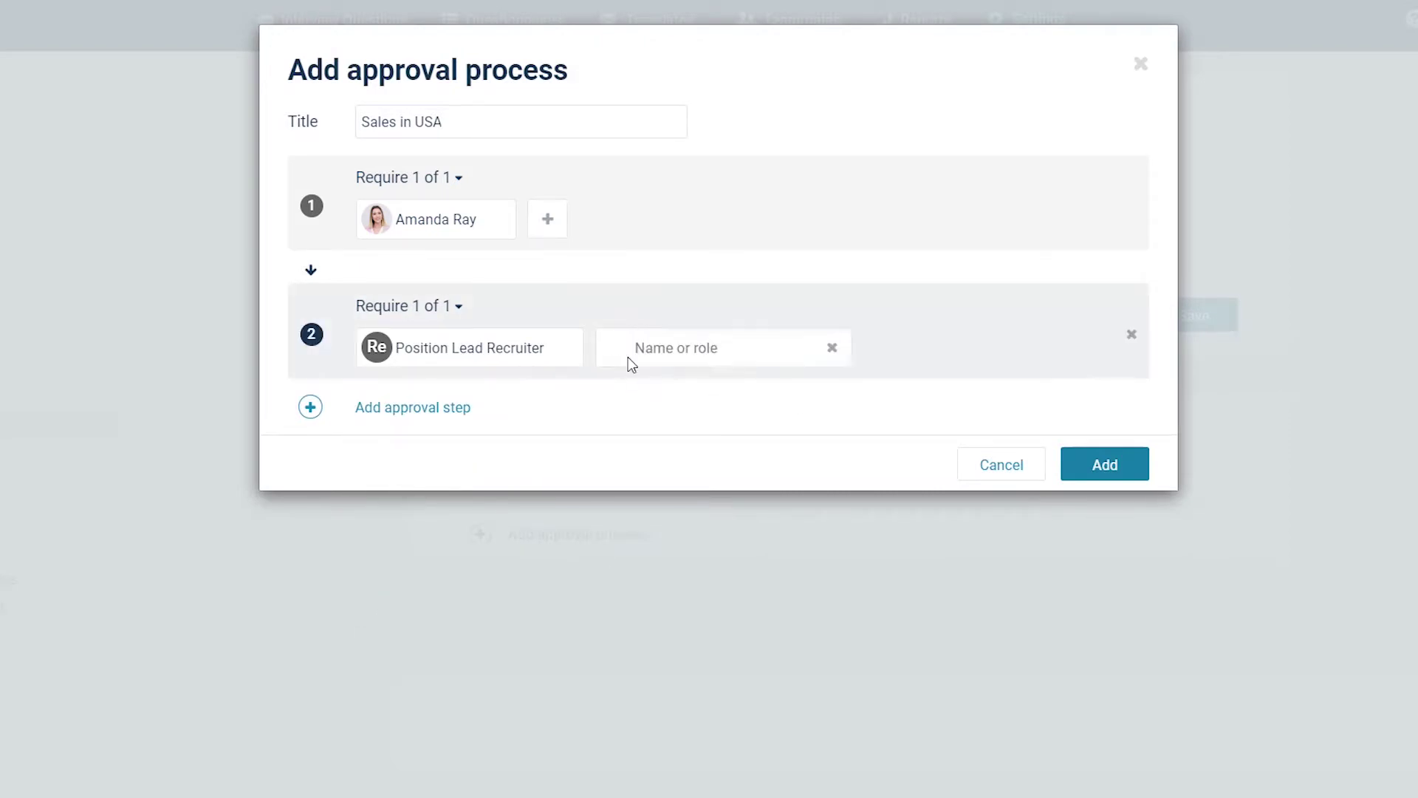
pyautogui.click(709, 348)
pyautogui.scroll(-2, 777, 477)
pyautogui.click(721, 474)
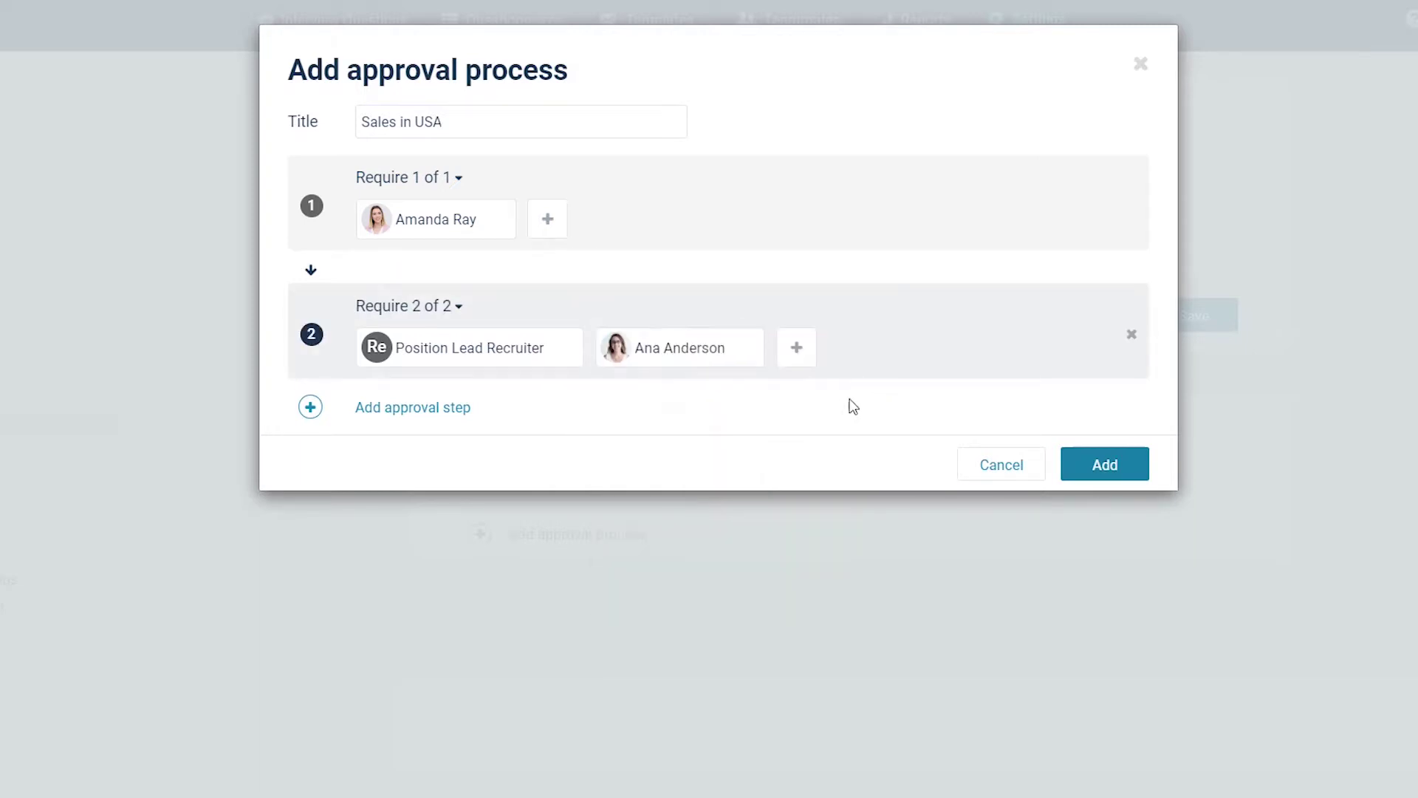
pyautogui.click(796, 348)
pyautogui.click(887, 347)
pyautogui.click(909, 427)
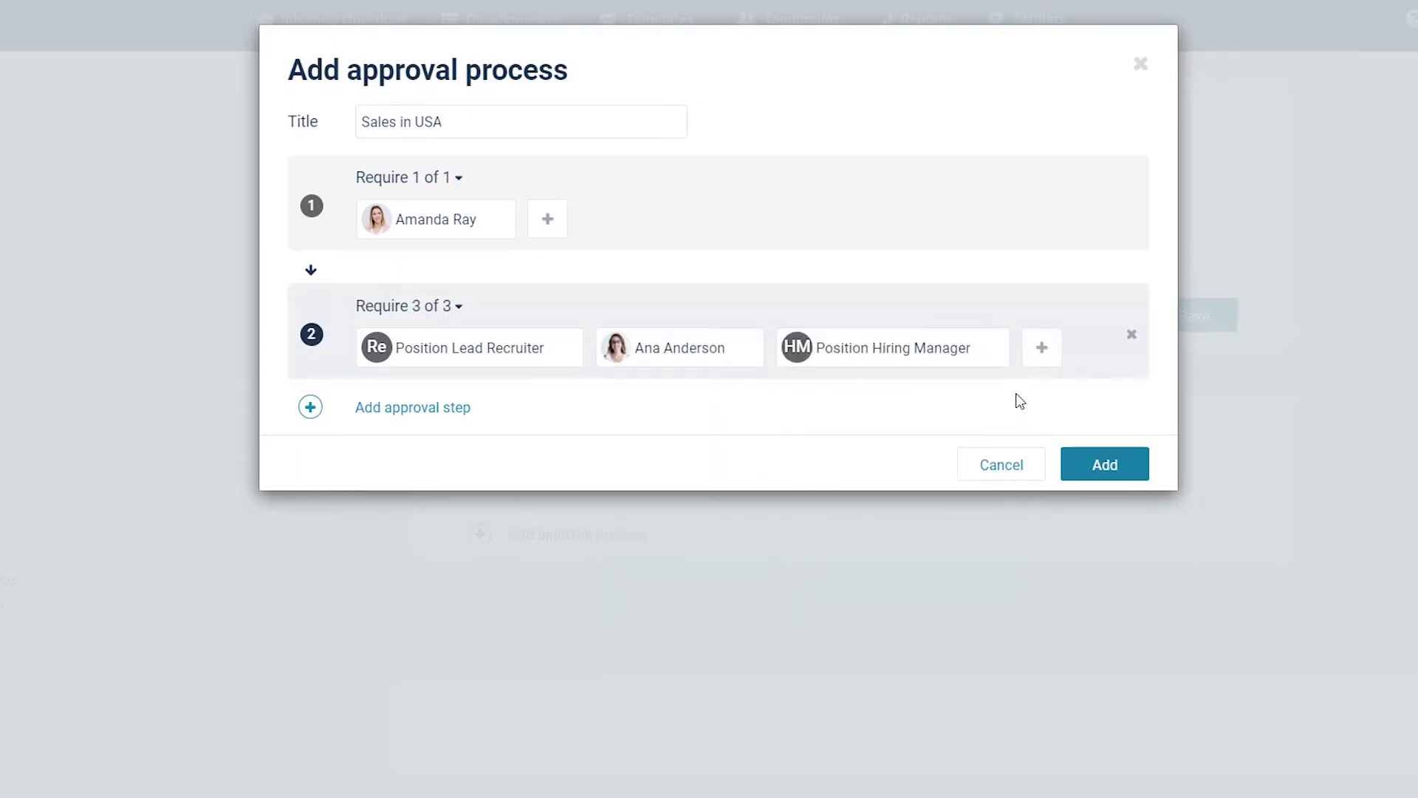
pyautogui.click(1042, 351)
pyautogui.click(489, 399)
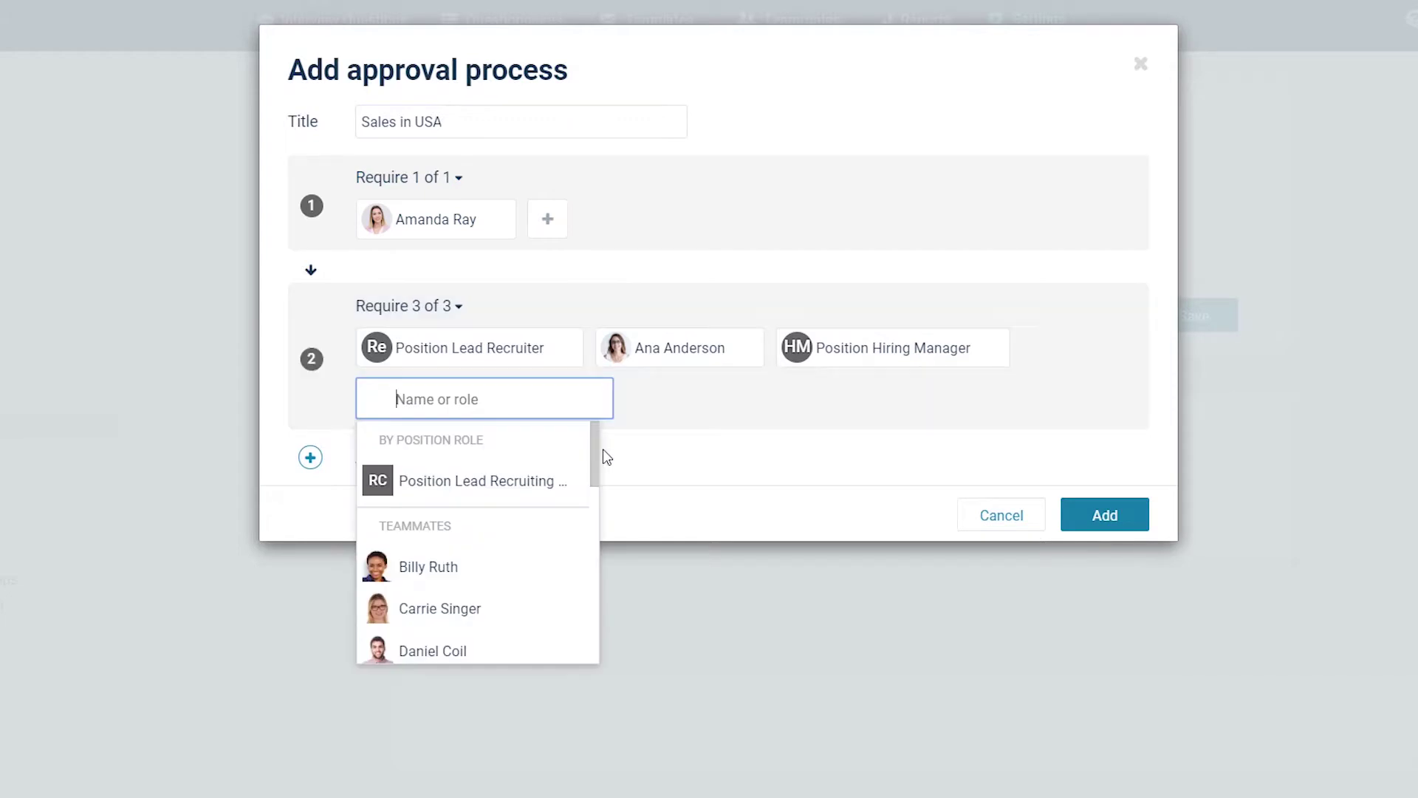
pyautogui.scroll(-1, 599, 467)
pyautogui.scroll(-1, 593, 478)
pyautogui.click(489, 552)
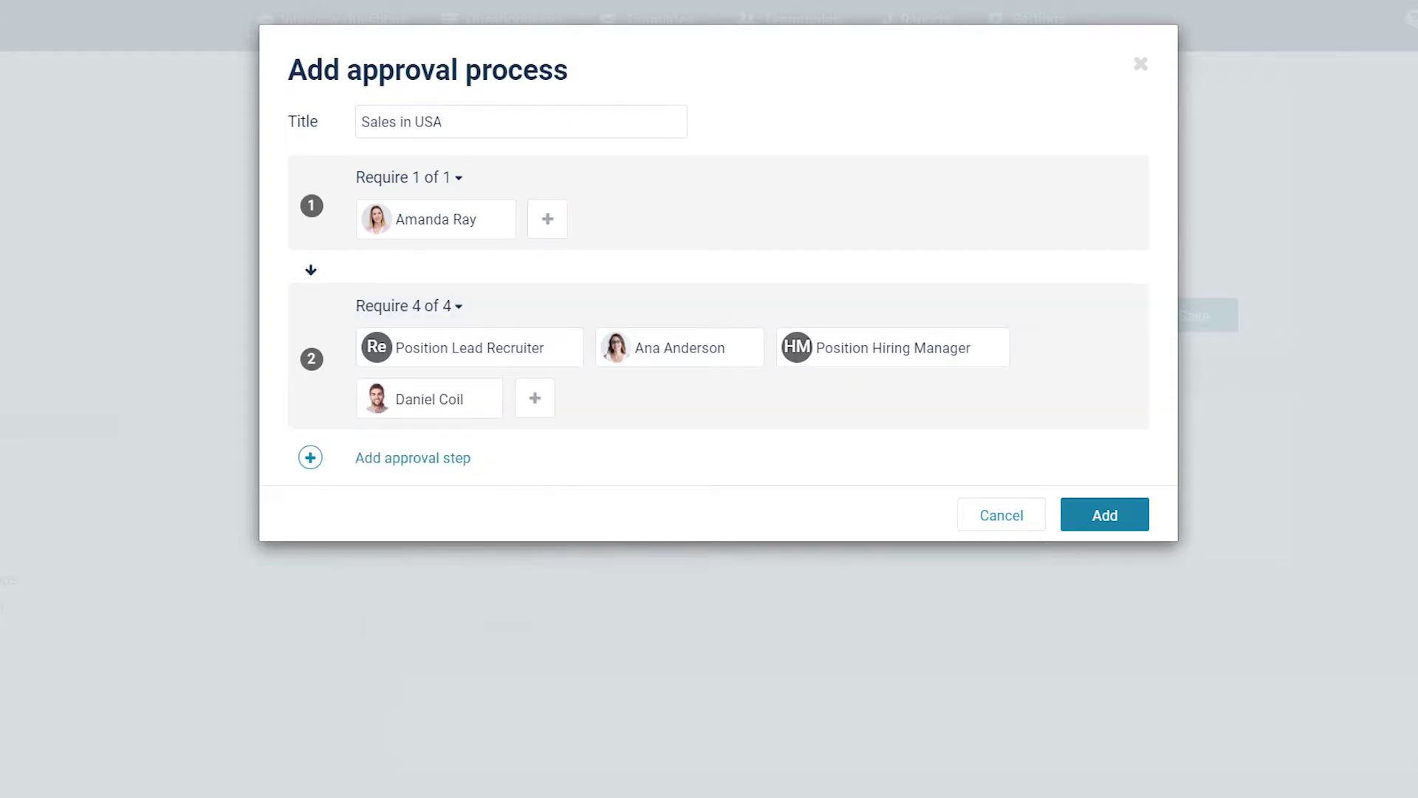
# Remove the extra step-two teammate, require only 1 of 3 approvals, and add a third step.
pyautogui.click(488, 399)
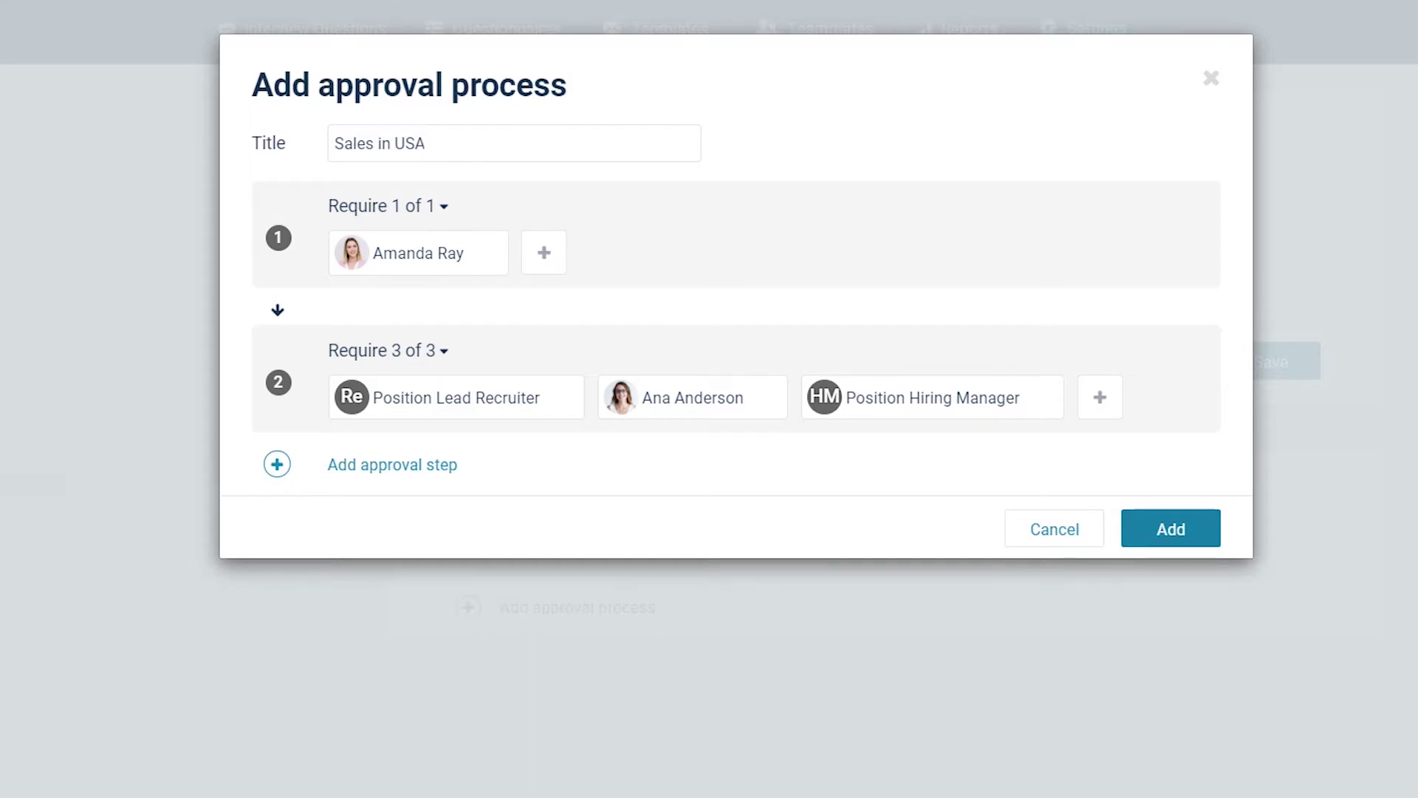
pyautogui.click(444, 352)
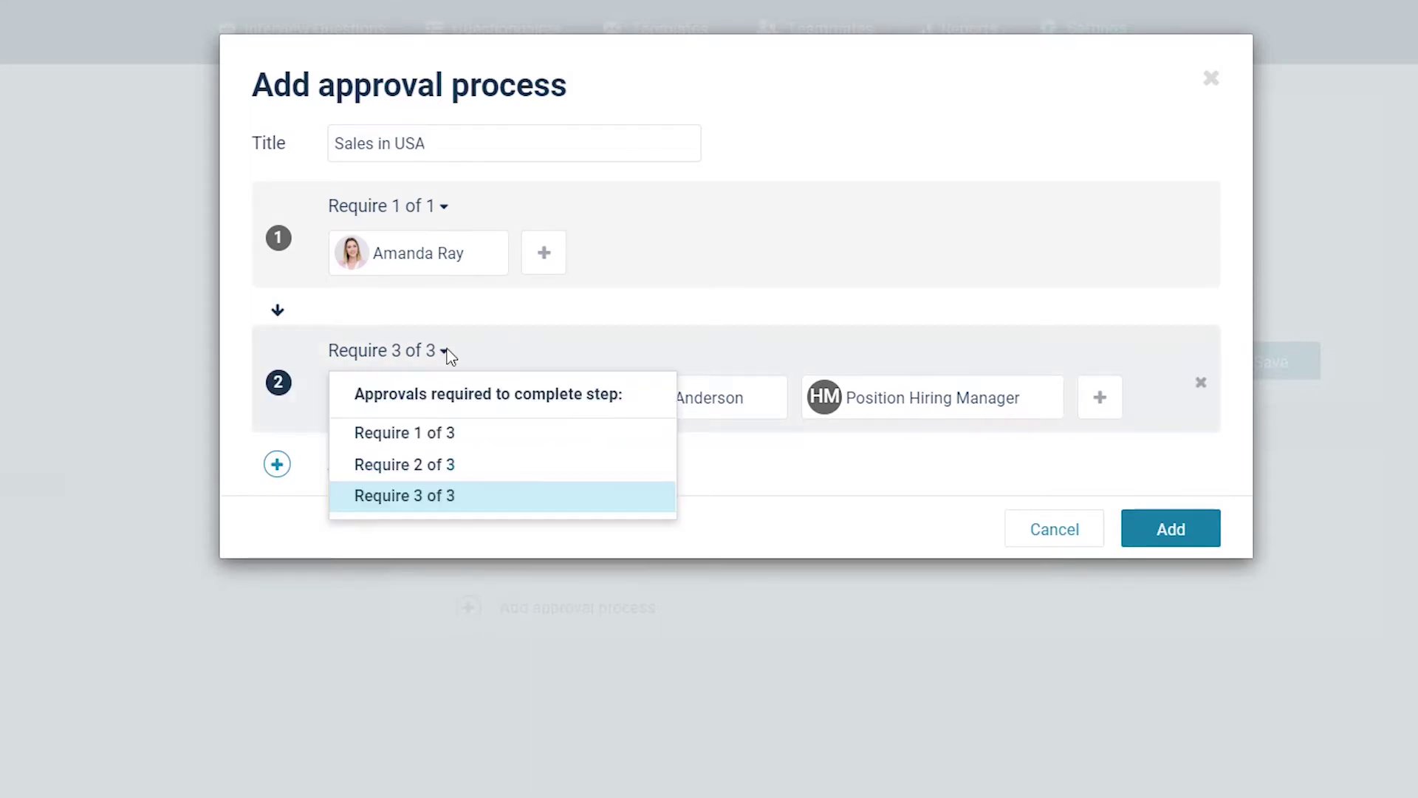
pyautogui.click(496, 435)
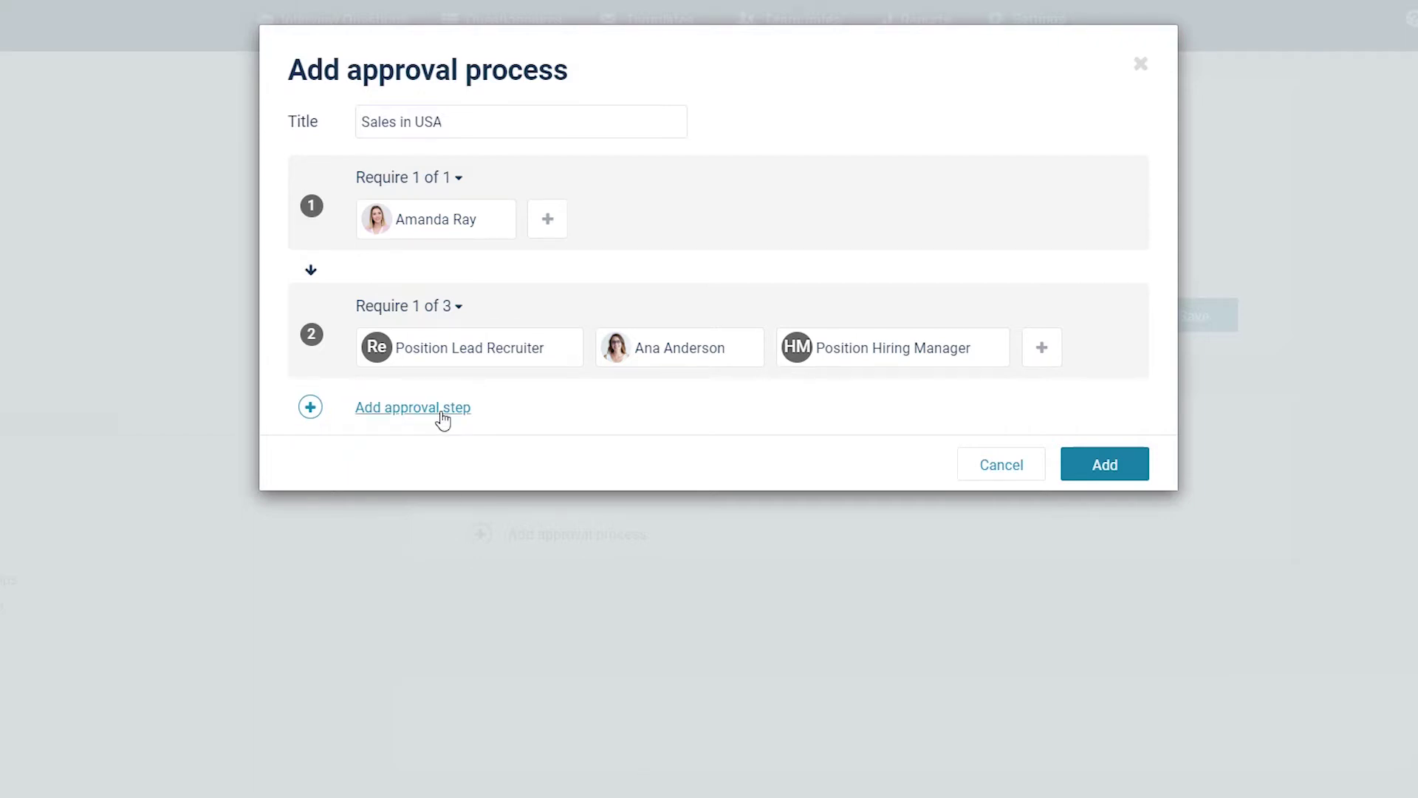
pyautogui.click(412, 407)
pyautogui.click(484, 476)
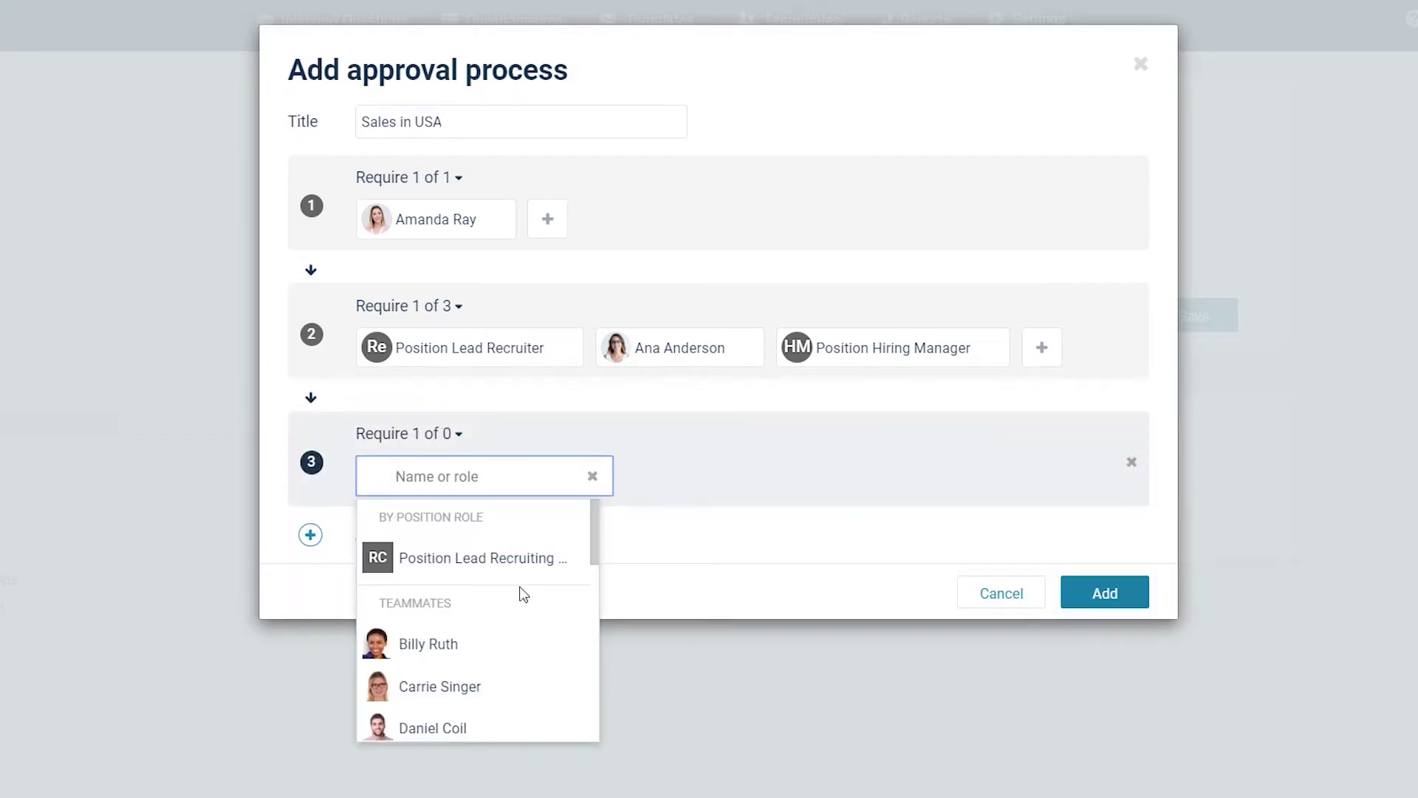
pyautogui.click(483, 558)
pyautogui.click(444, 548)
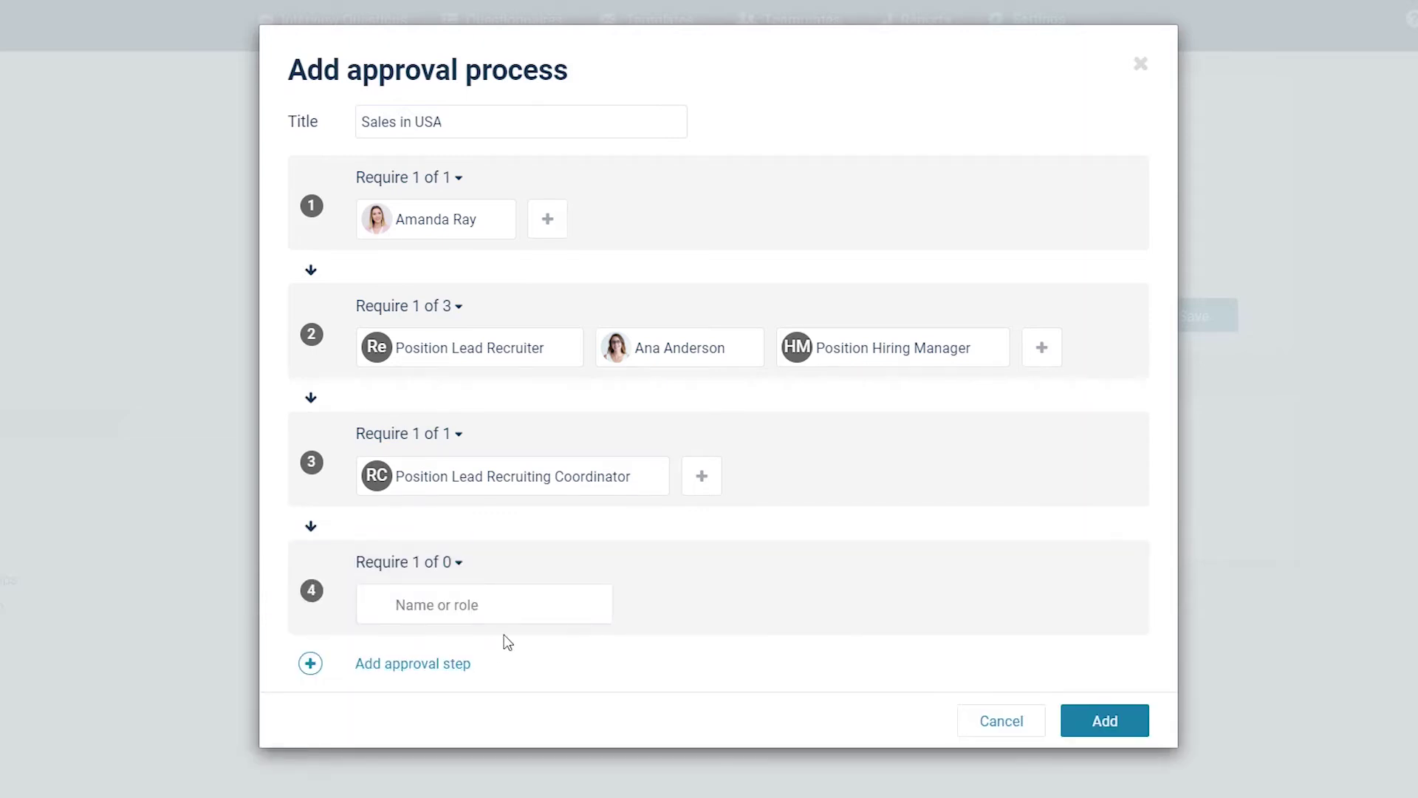
pyautogui.click(507, 605)
pyautogui.click(530, 696)
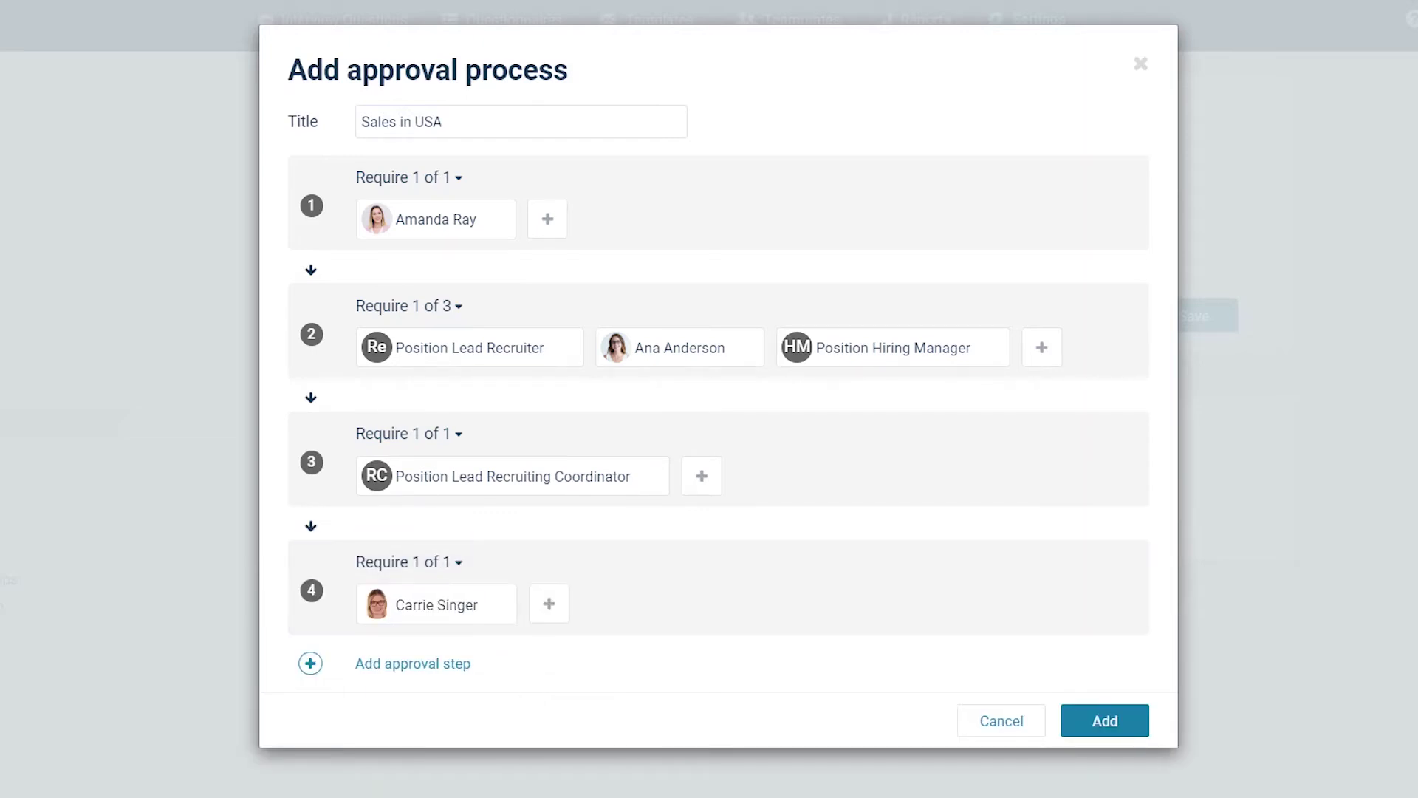
pyautogui.click(1133, 595)
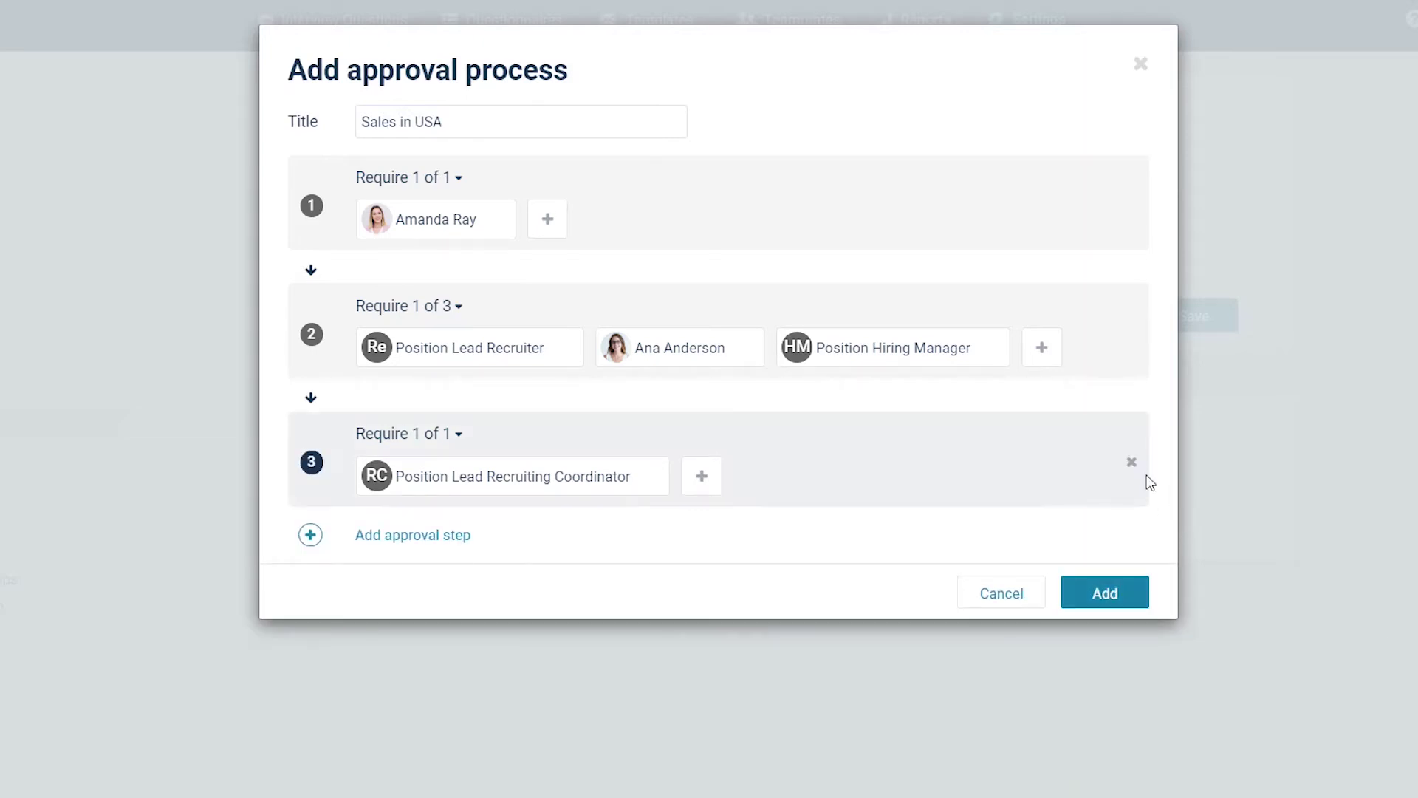
pyautogui.click(1140, 467)
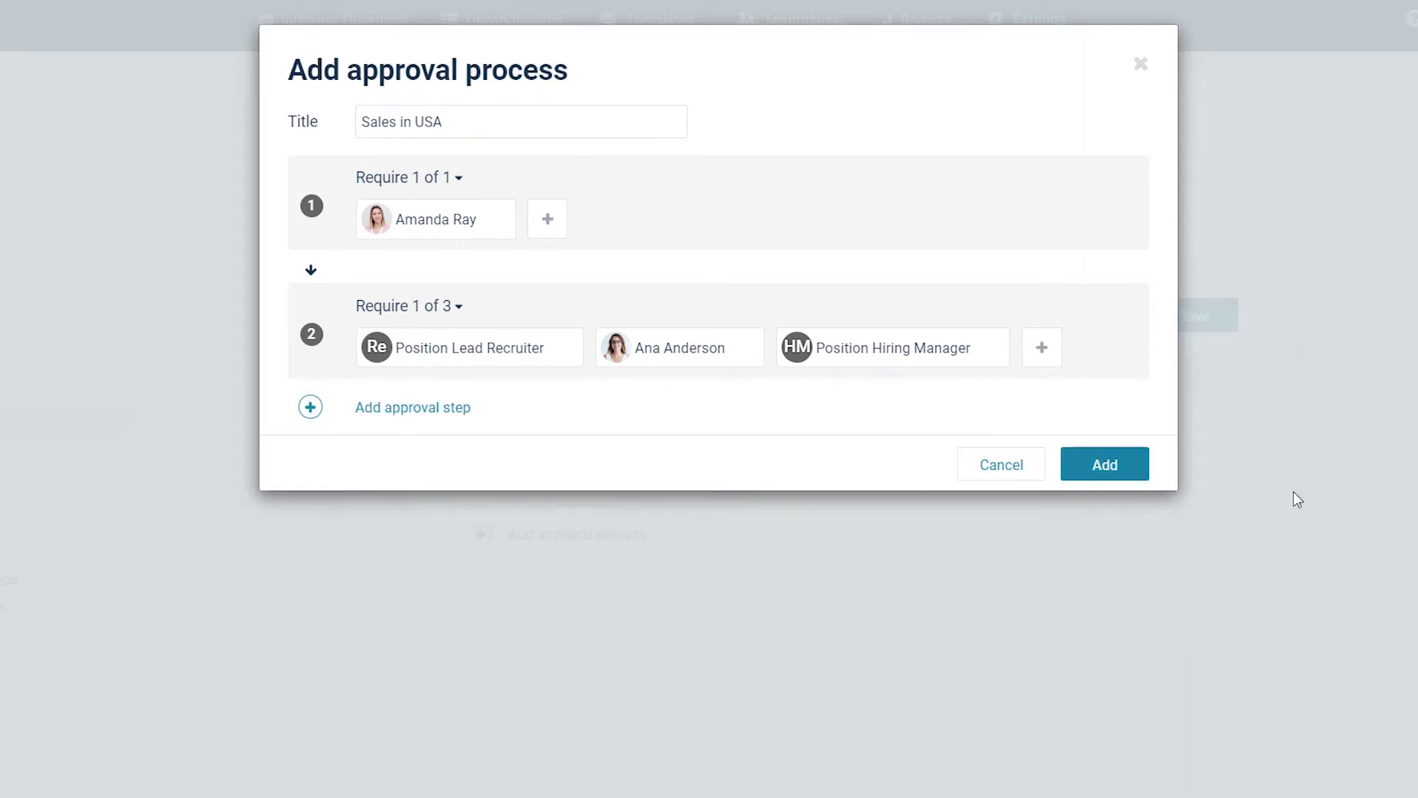
pyautogui.click(1105, 464)
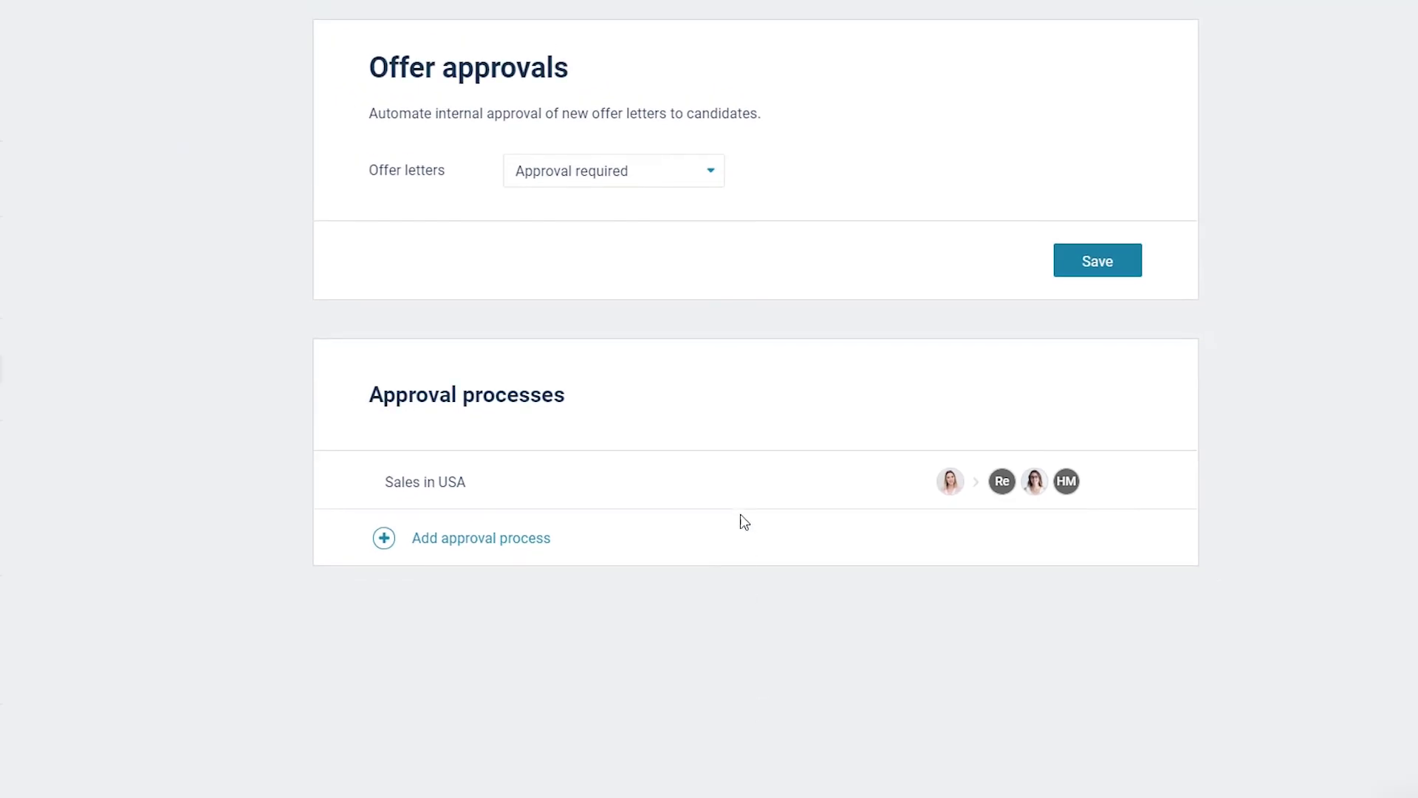
pyautogui.click(740, 488)
pyautogui.click(456, 408)
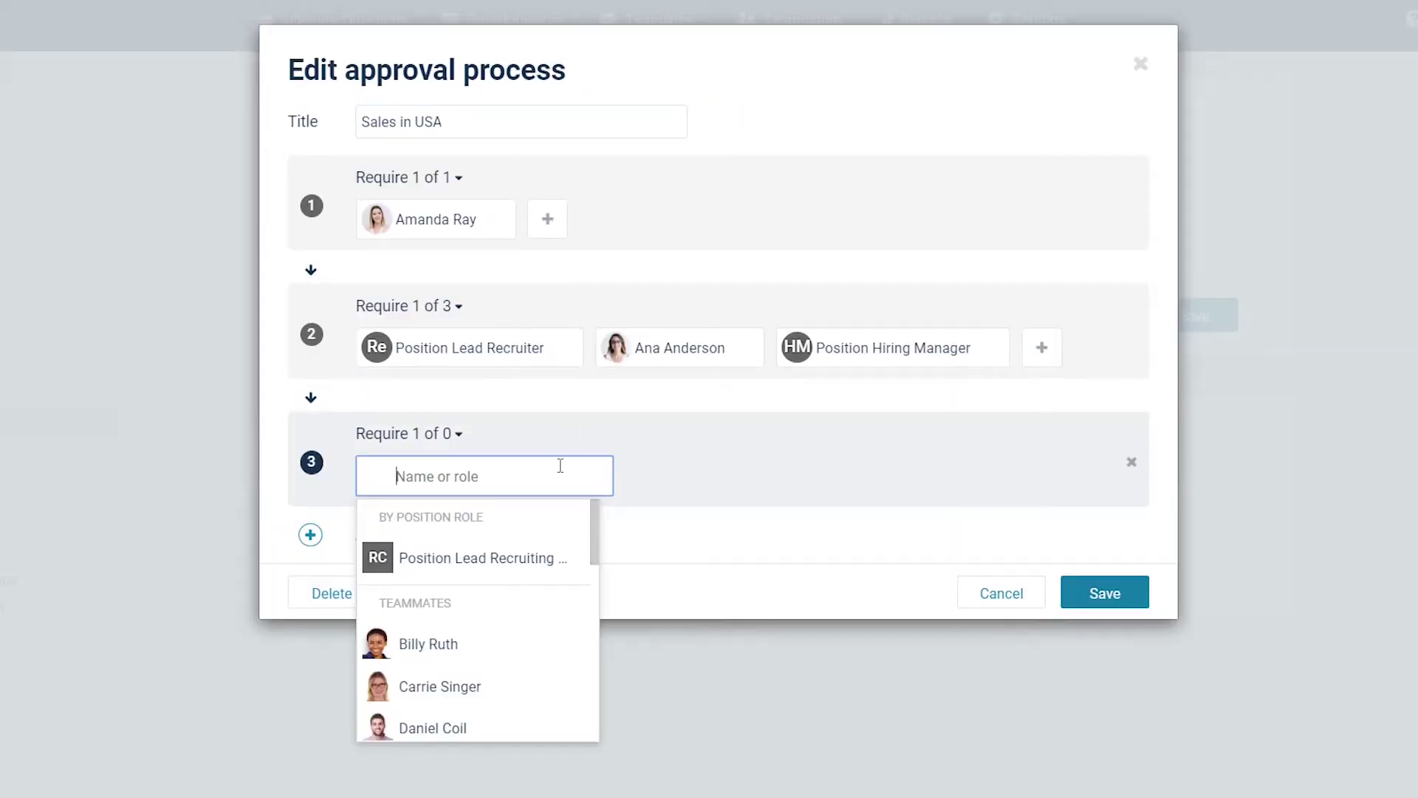
pyautogui.click(487, 686)
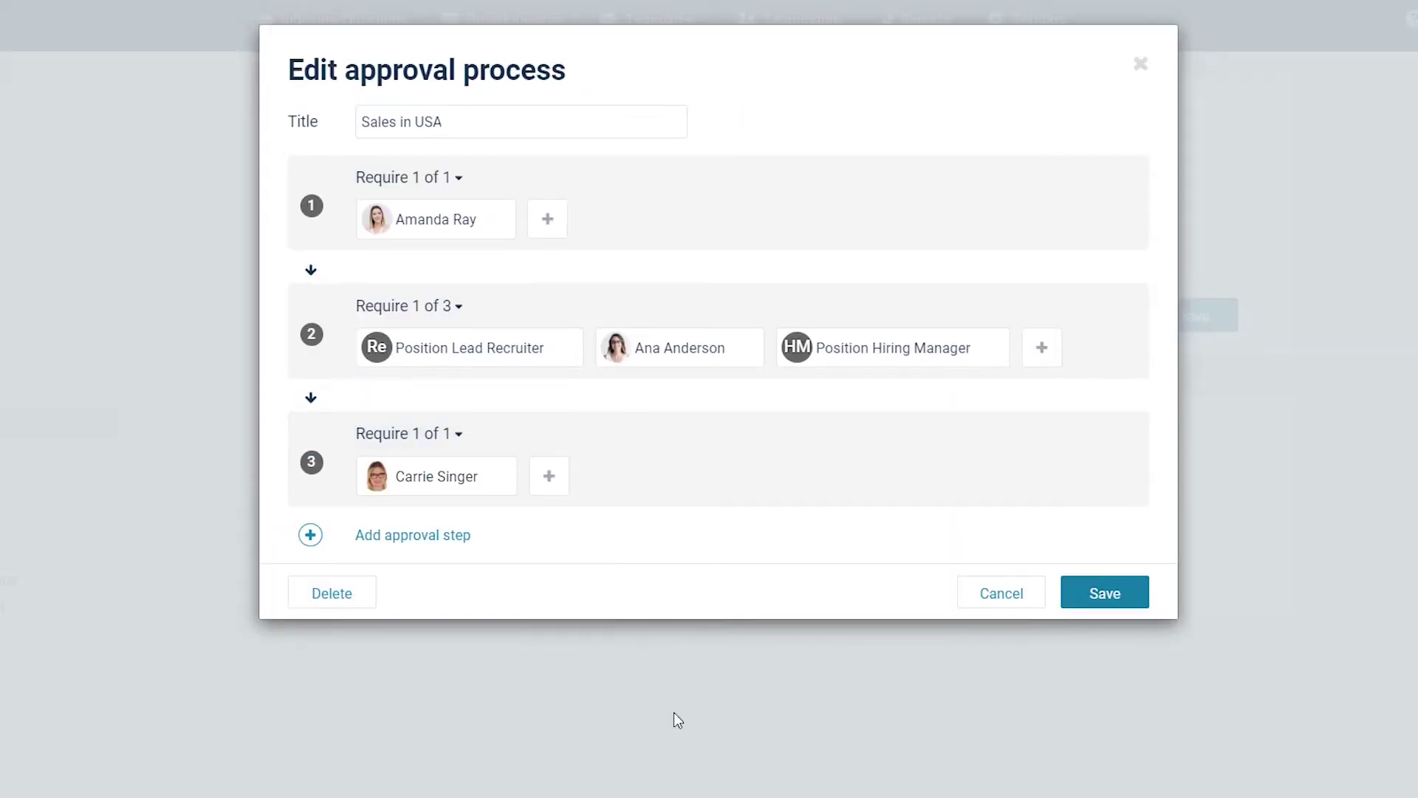
pyautogui.click(1089, 597)
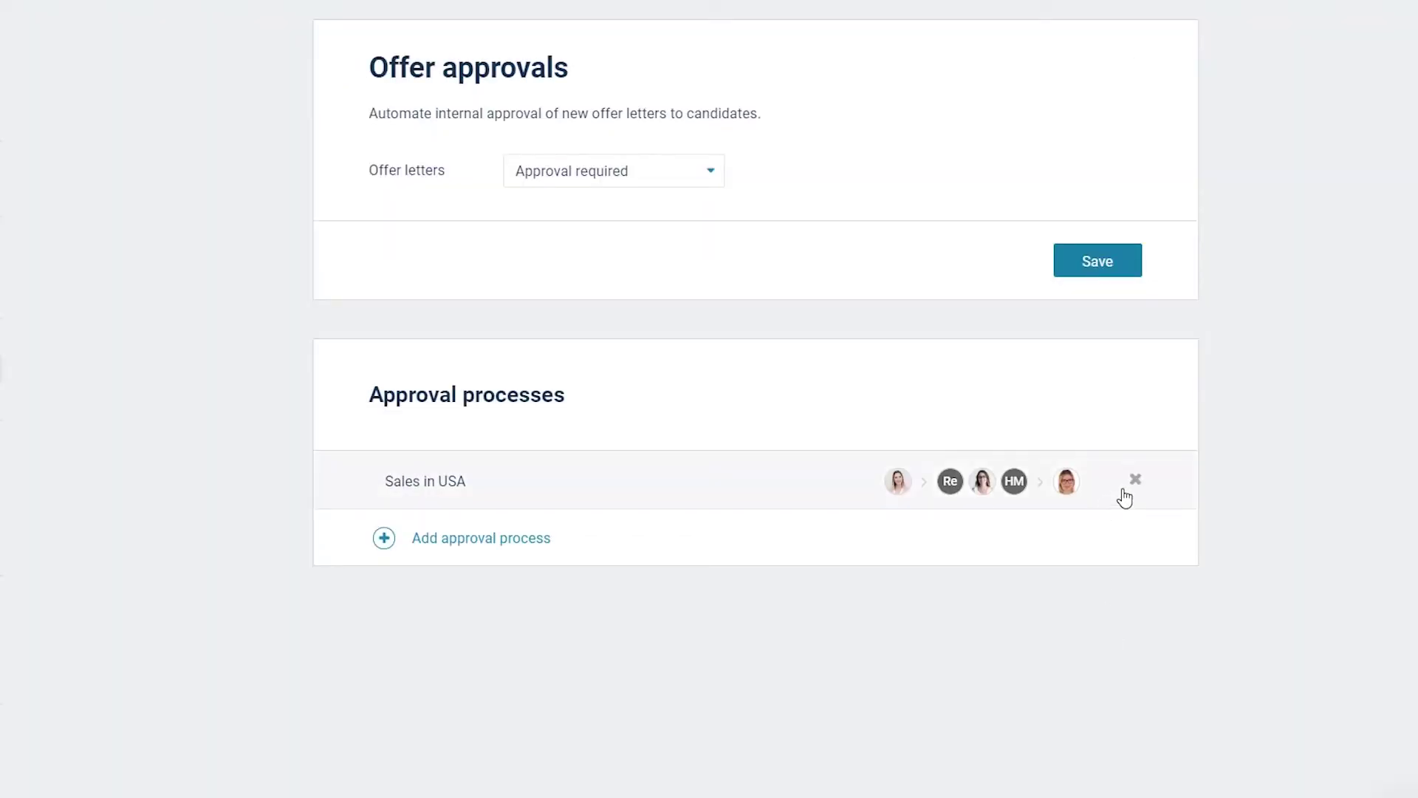
pyautogui.click(1133, 482)
pyautogui.click(957, 405)
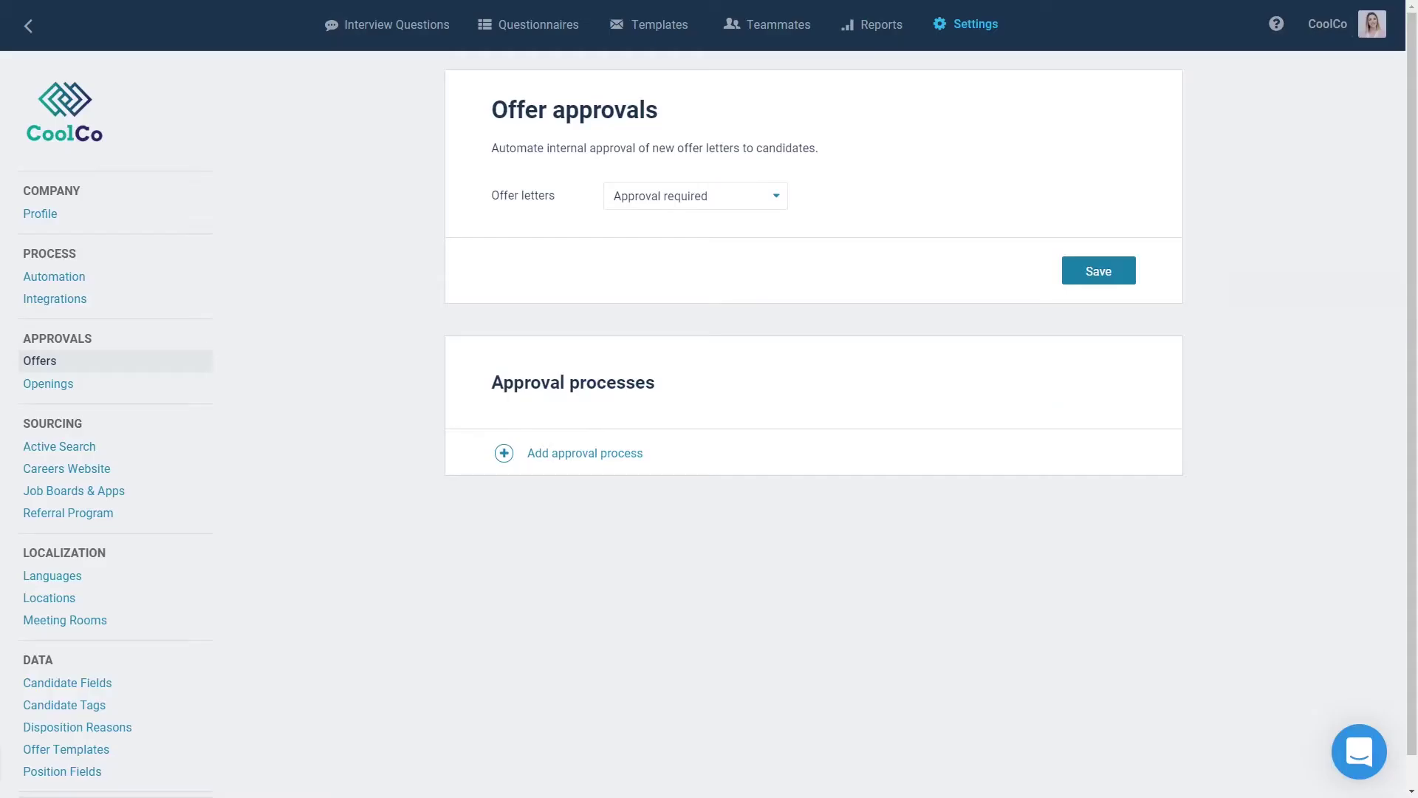
pyautogui.click(598, 455)
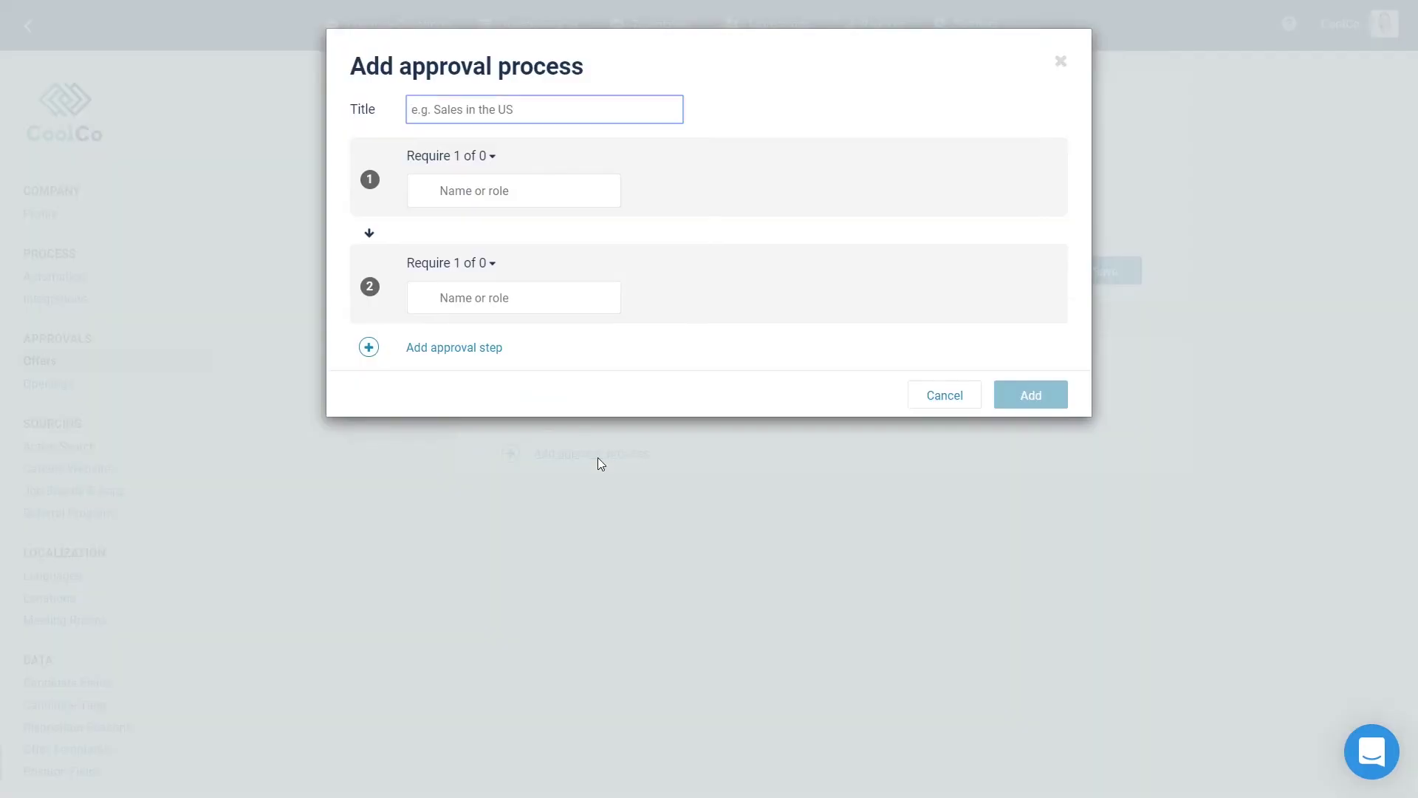
pyautogui.write('Marketing manager in ')
pyautogui.write('Berlin')
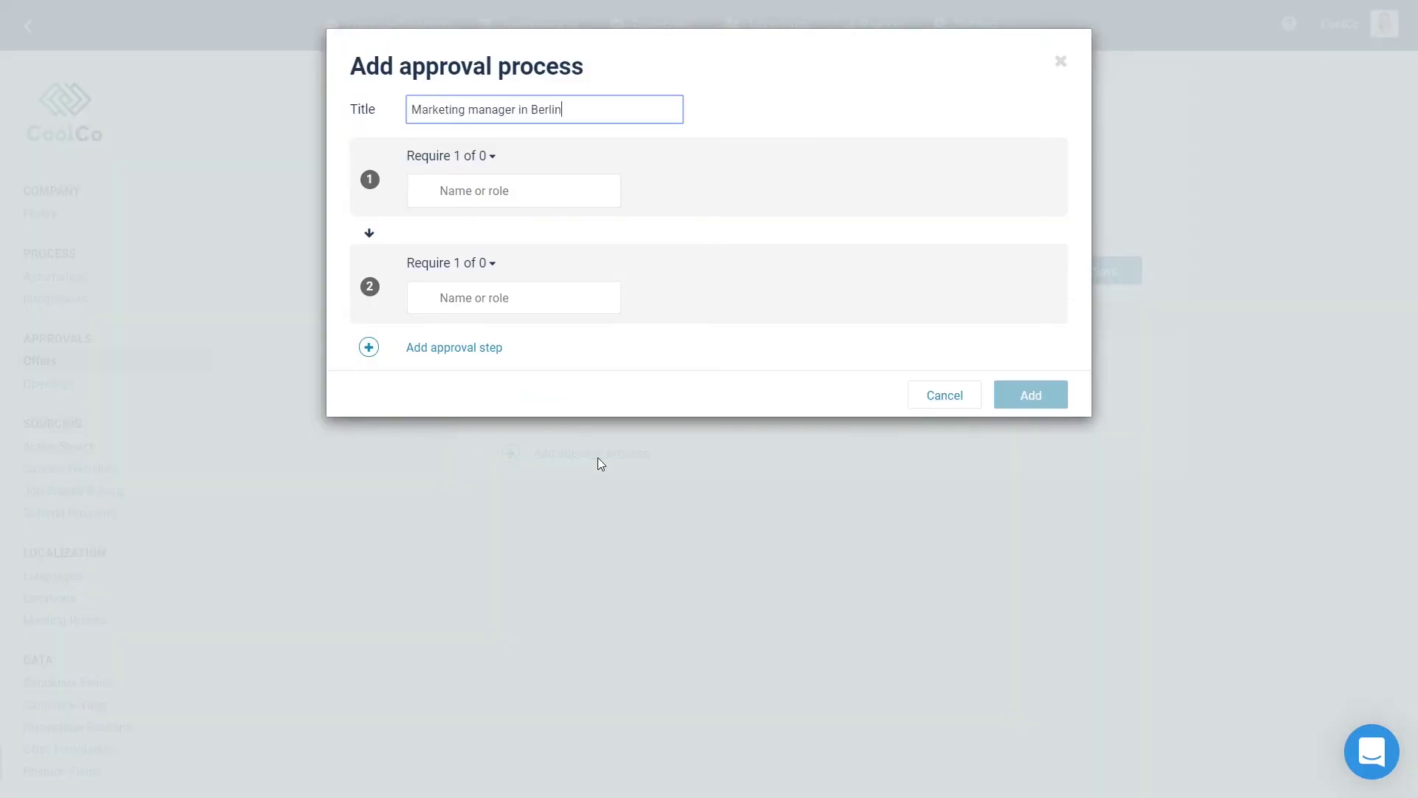
pyautogui.click(522, 190)
pyautogui.click(506, 260)
pyautogui.click(520, 297)
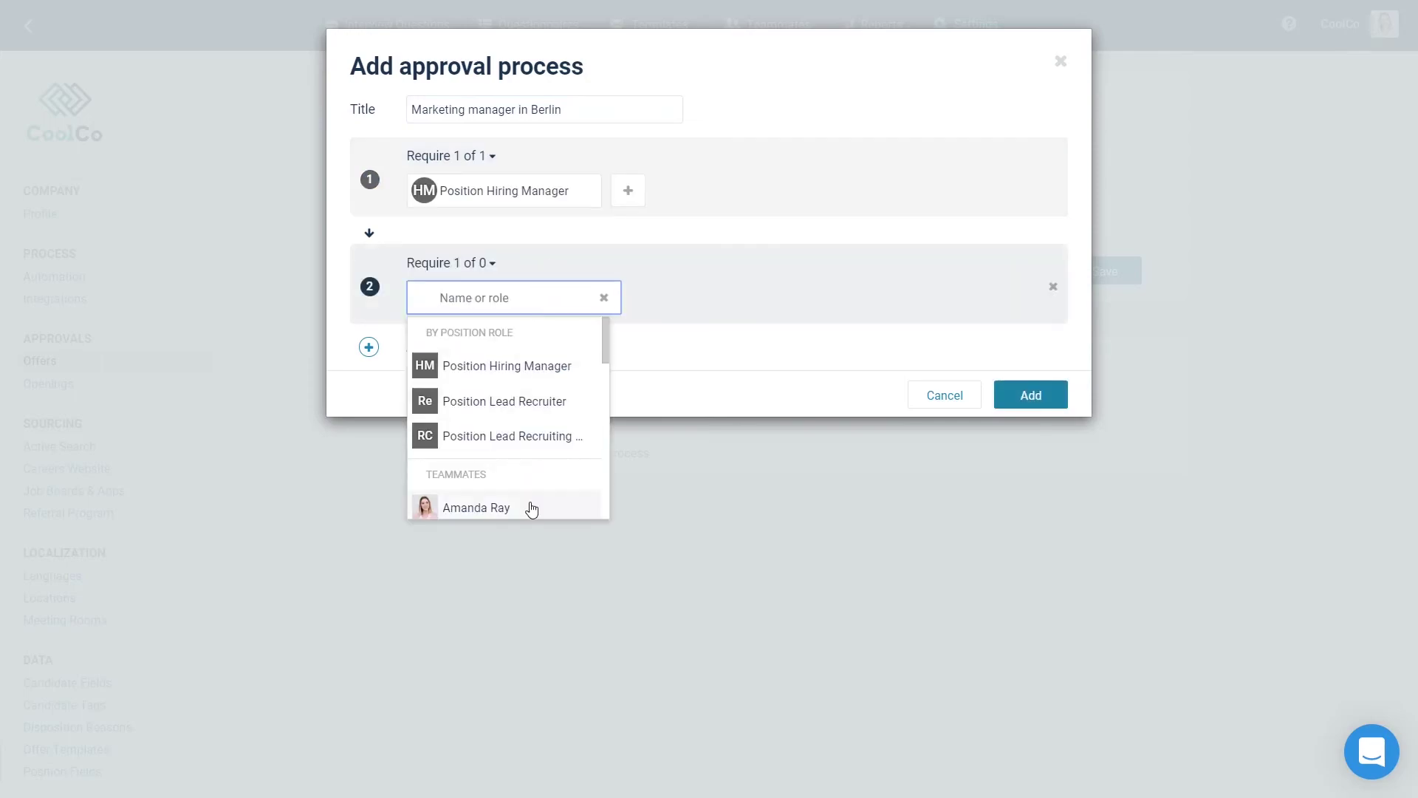
pyautogui.click(488, 507)
pyautogui.click(1029, 395)
pyautogui.click(585, 501)
pyautogui.write('Cu')
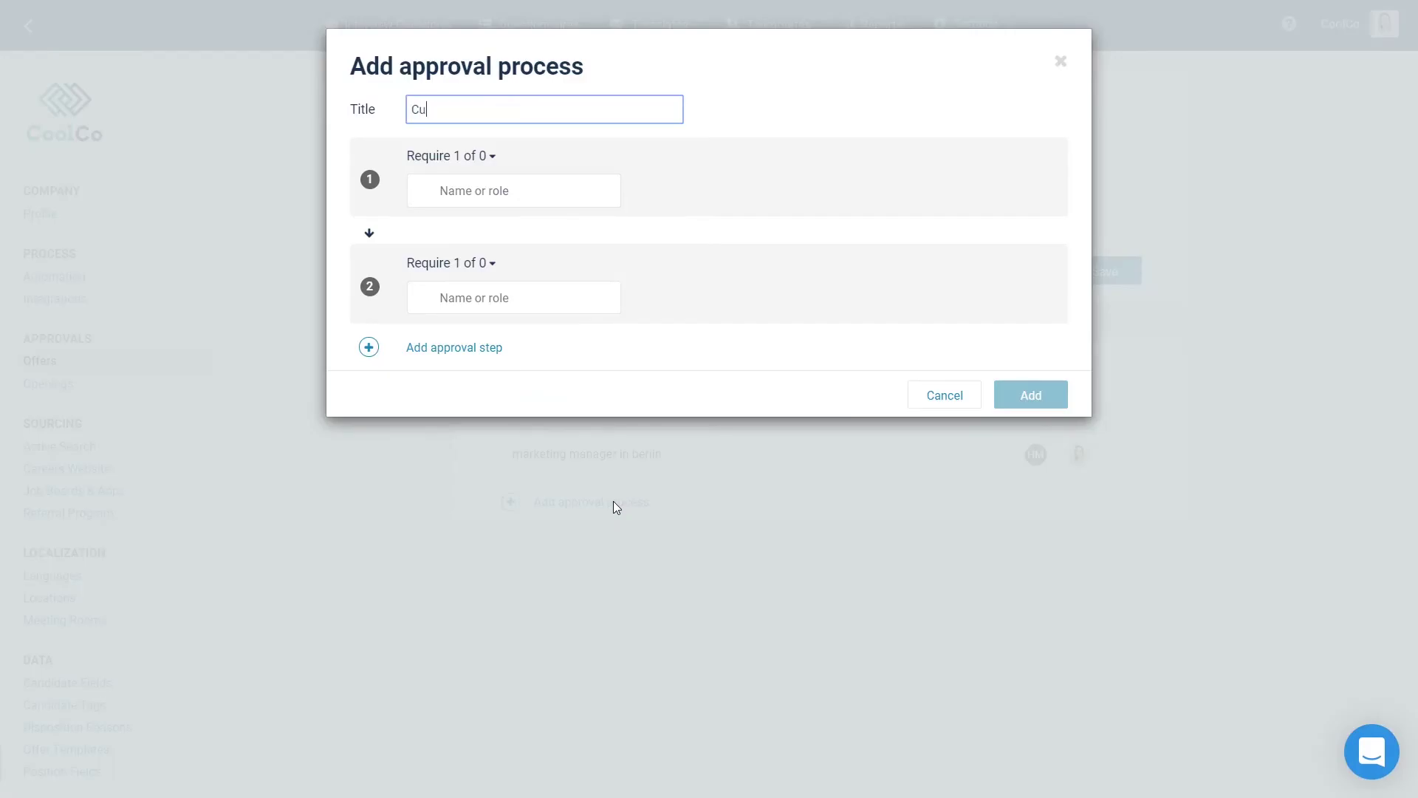
pyautogui.write('stomer success in London')
pyautogui.click(521, 191)
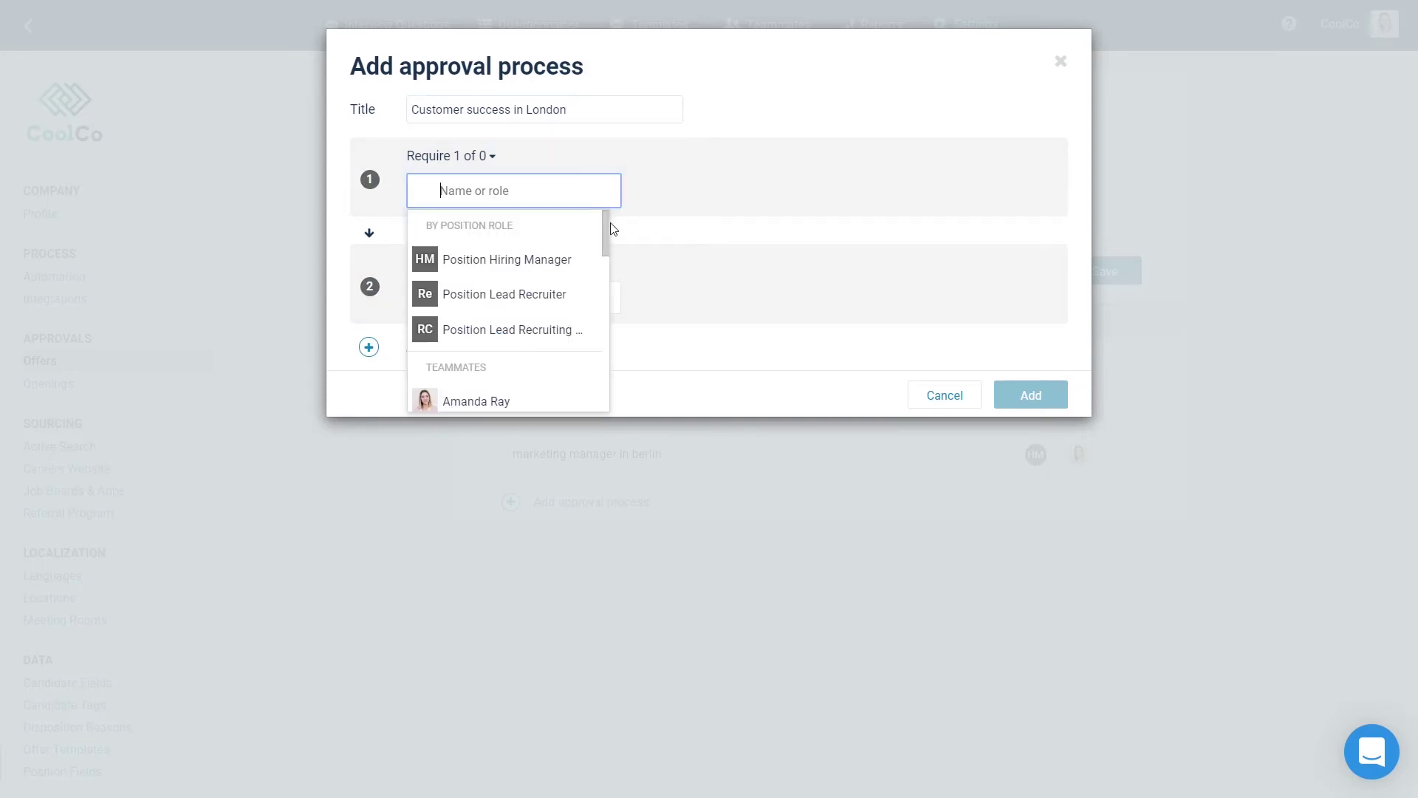
pyautogui.scroll(-3, 604, 277)
pyautogui.click(488, 350)
pyautogui.click(654, 191)
pyautogui.scroll(-3, 717, 322)
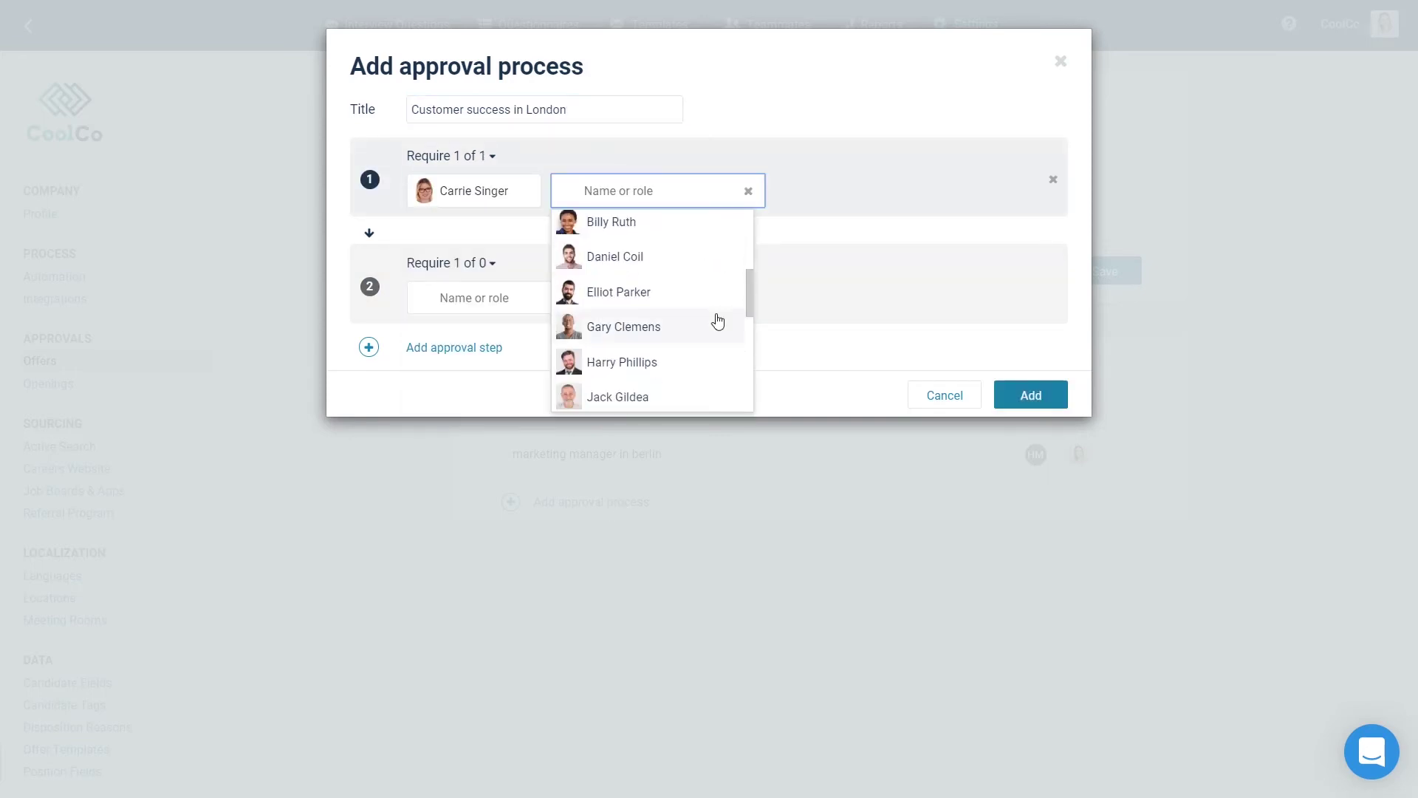
pyautogui.click(623, 327)
pyautogui.click(476, 298)
pyautogui.scroll(-3, 532, 399)
pyautogui.scroll(-3, 533, 399)
pyautogui.click(476, 399)
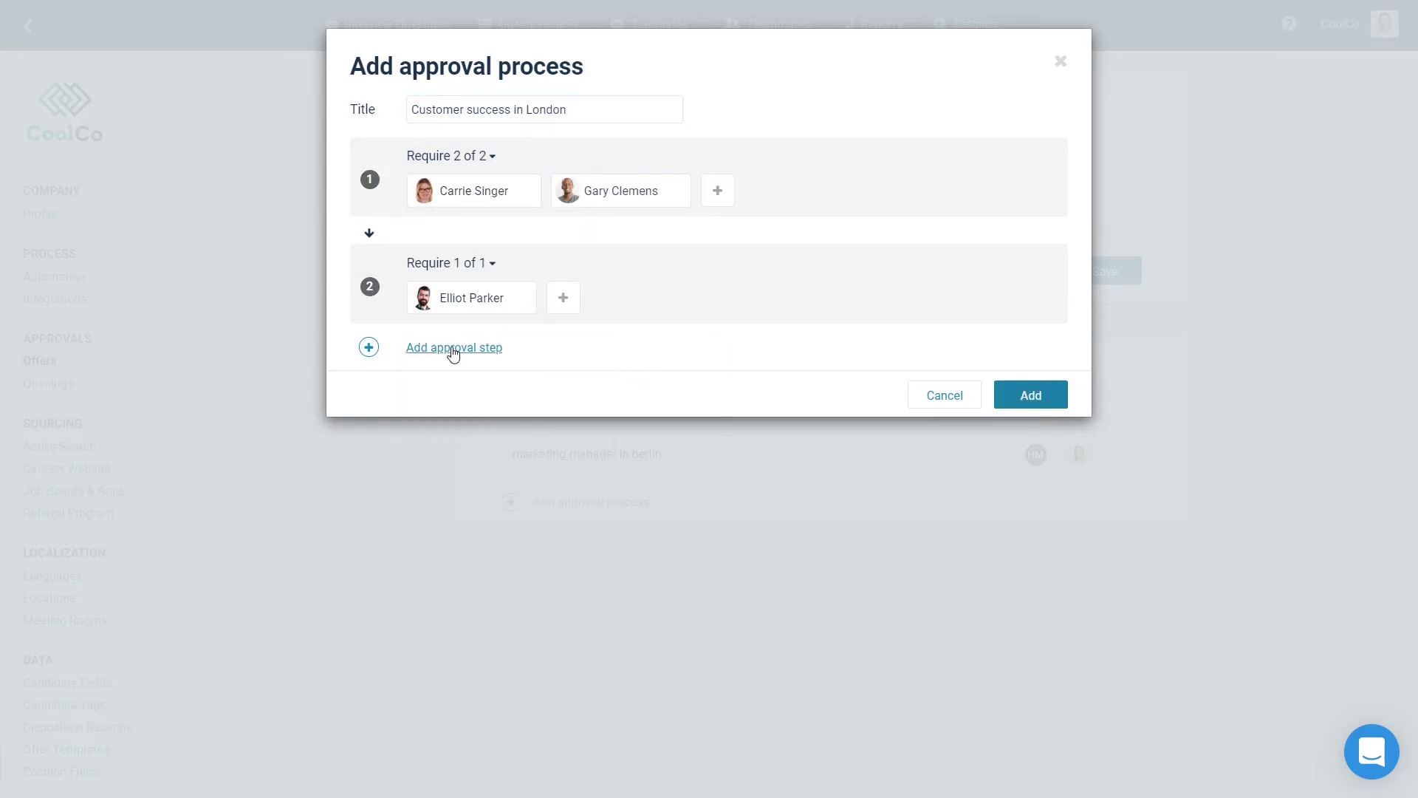
pyautogui.click(453, 347)
pyautogui.click(499, 472)
pyautogui.click(1031, 394)
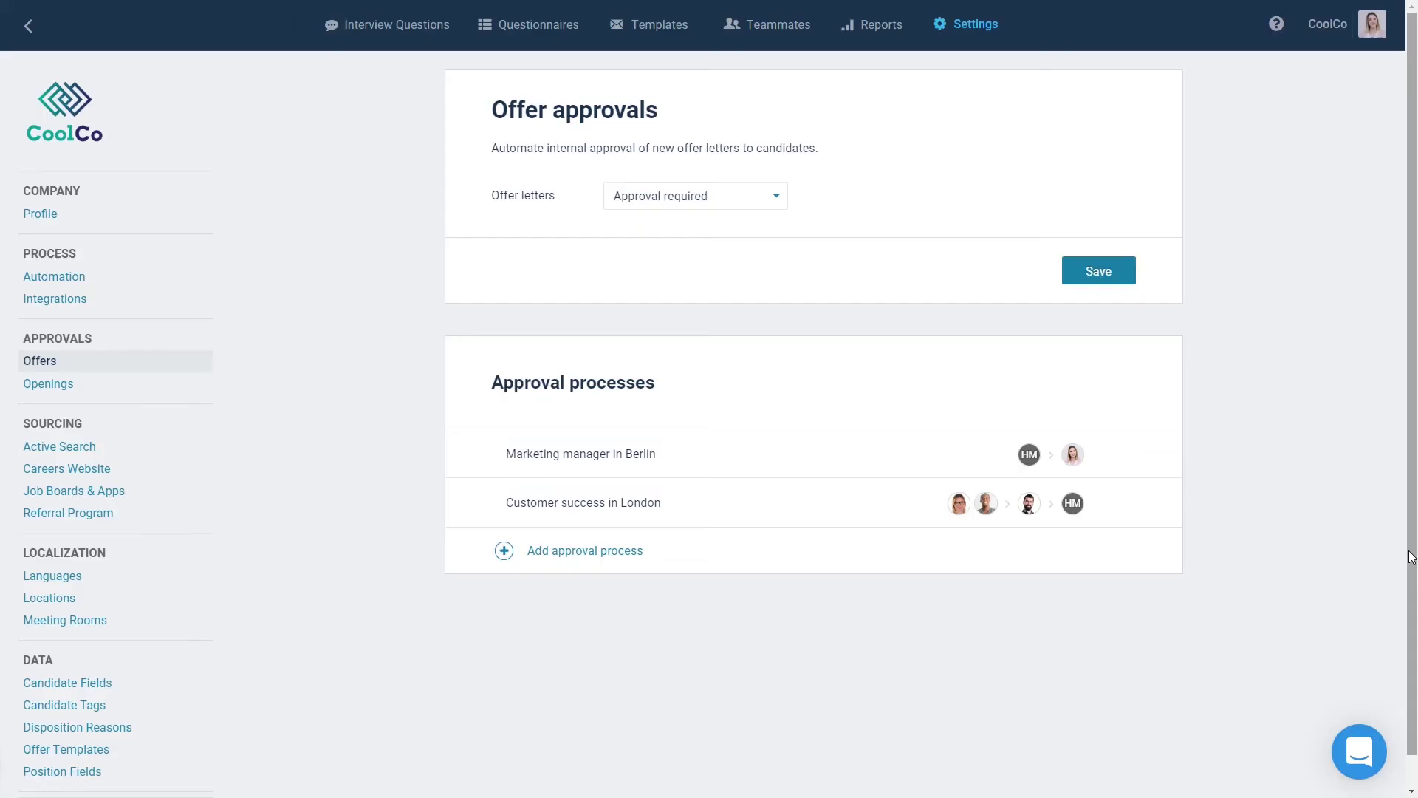